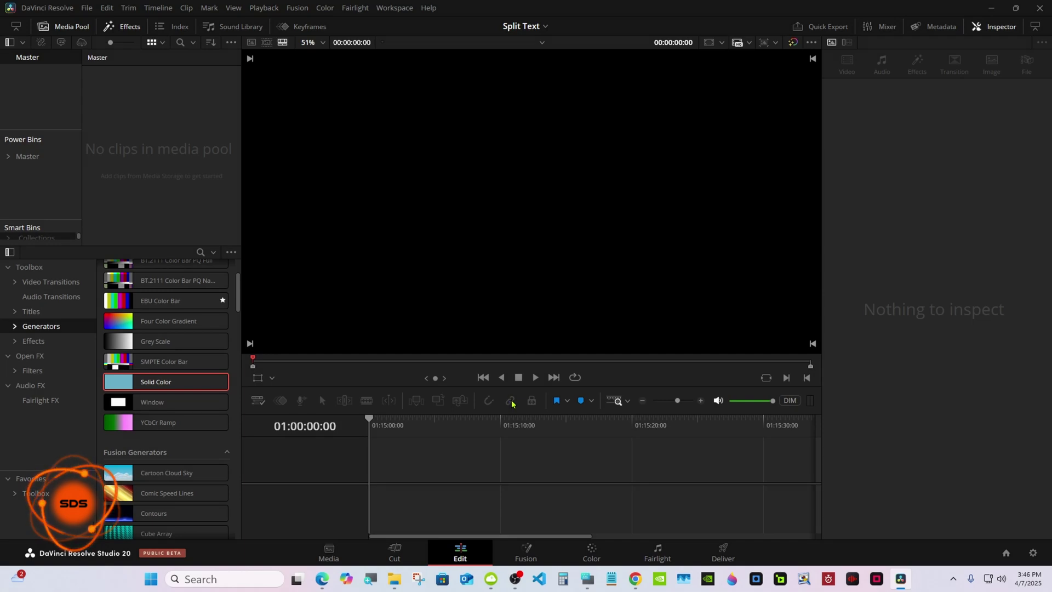
# Step: Create a new Fusion composition clip in the media pool with a 5-second duration at 30 frames per second
pyautogui.rightClick(198, 140)
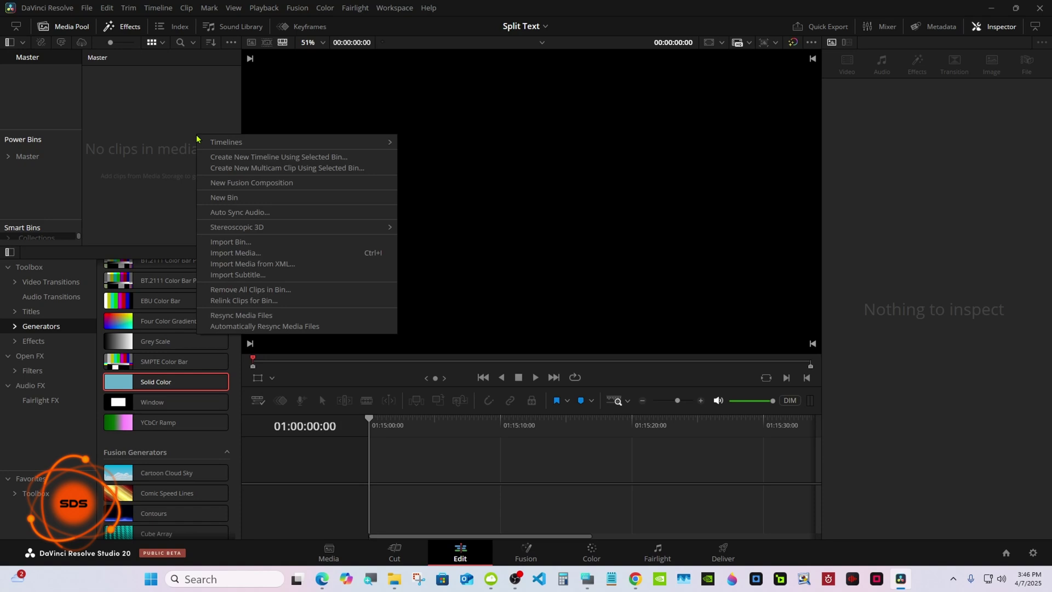
pyautogui.click(306, 182)
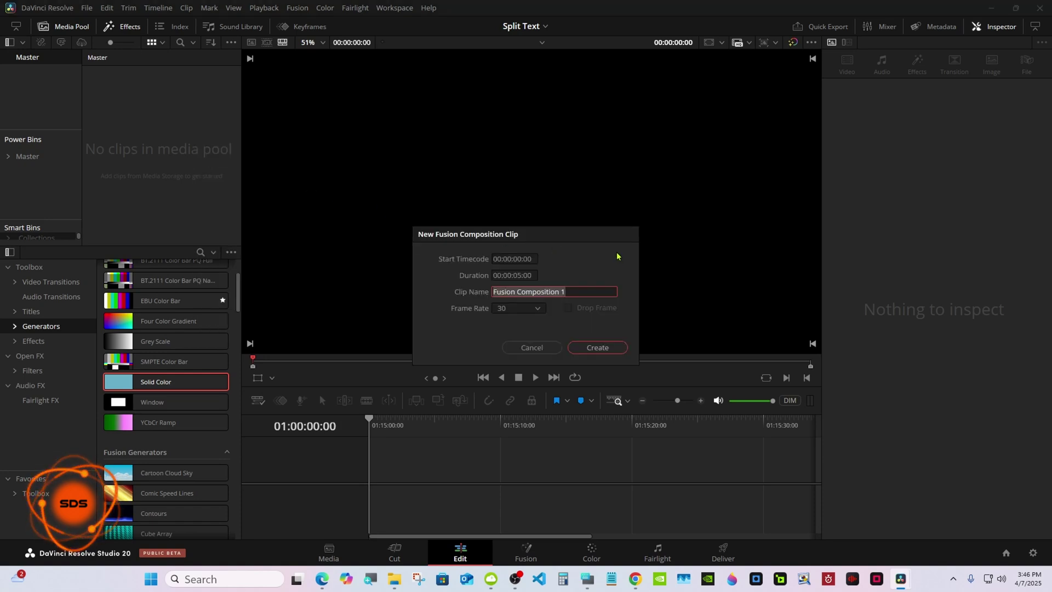
pyautogui.click(597, 347)
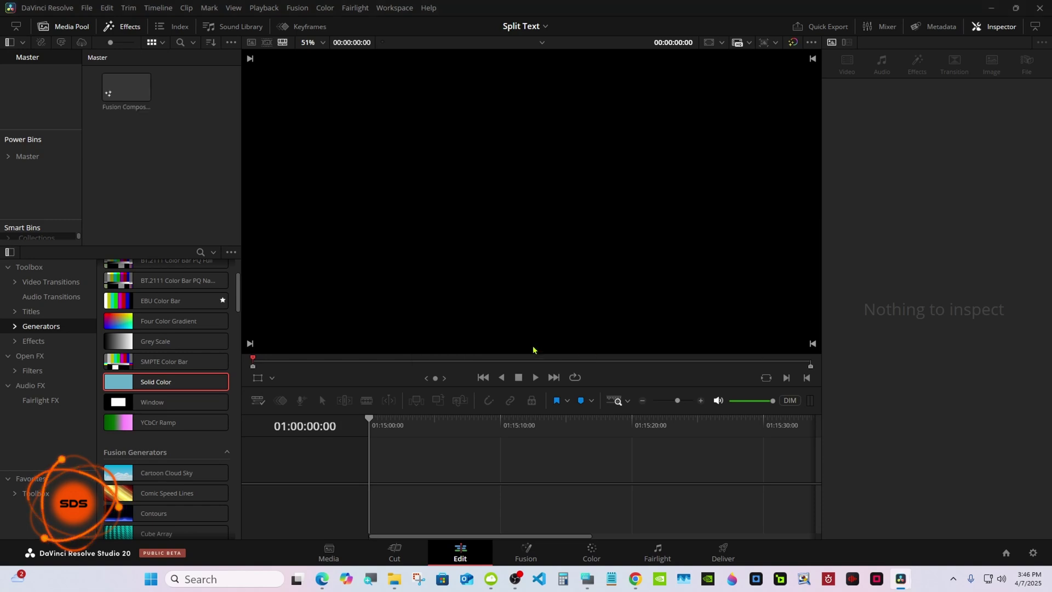
# Step: Place the composition clip on a new timeline and open it on the Fusion page, with MediaOut1 repositioned to leave room
pyautogui.moveTo(126, 88); pyautogui.dragTo(504, 527)
pyautogui.click(526, 549)
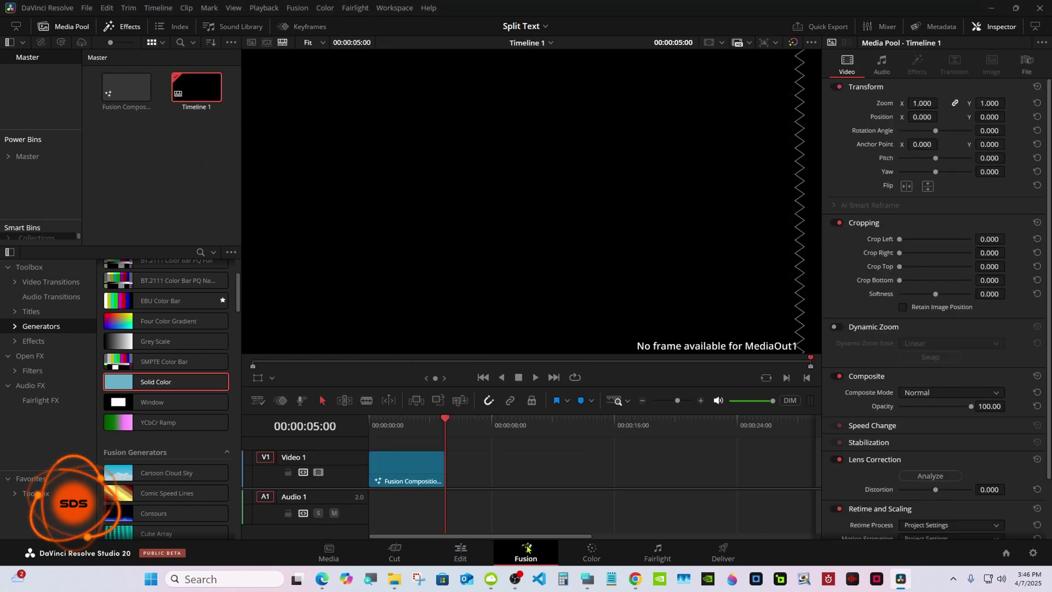
pyautogui.moveTo(271, 400); pyautogui.dragTo(622, 441)
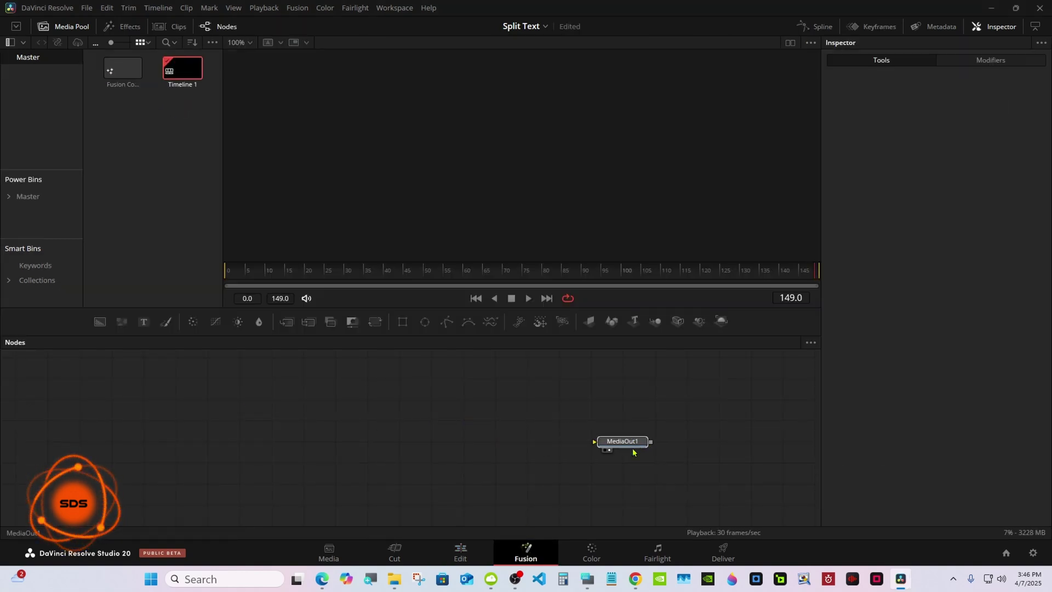
pyautogui.click(587, 575)
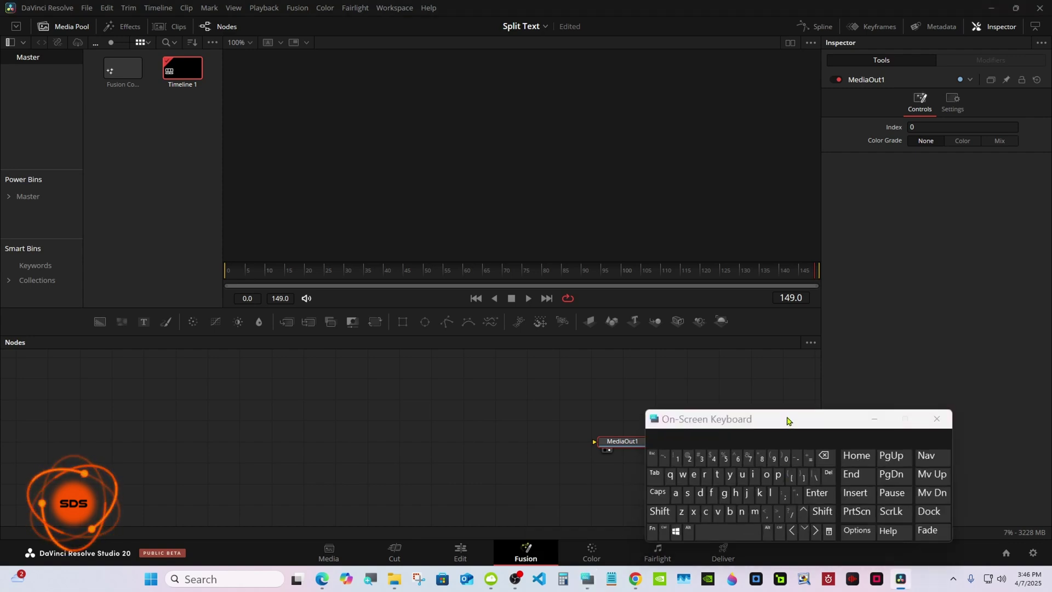
pyautogui.moveTo(762, 417); pyautogui.dragTo(879, 419)
pyautogui.click(989, 418)
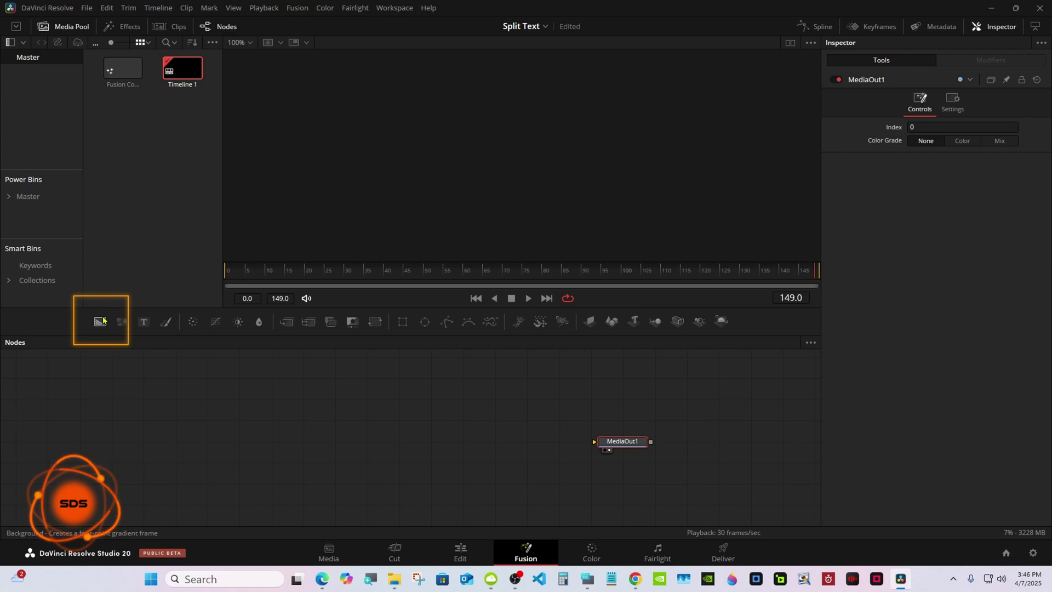
# Step: Connect a Background node to MediaOut1, set its alpha to 0.0, and return the playhead to frame 0
pyautogui.moveTo(99, 320); pyautogui.dragTo(596, 441)
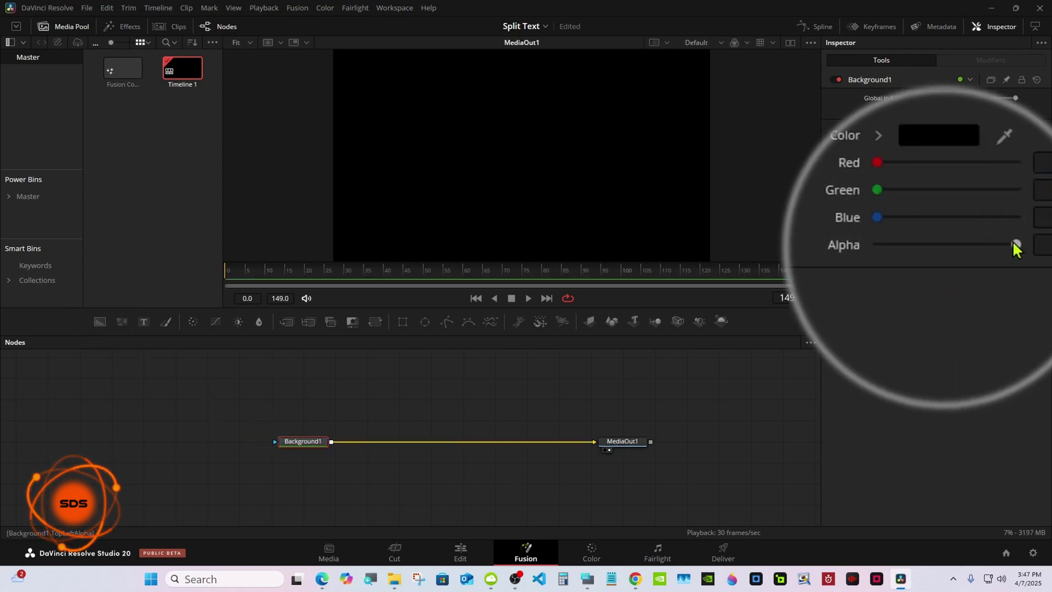
pyautogui.moveTo(1015, 244); pyautogui.dragTo(813, 246)
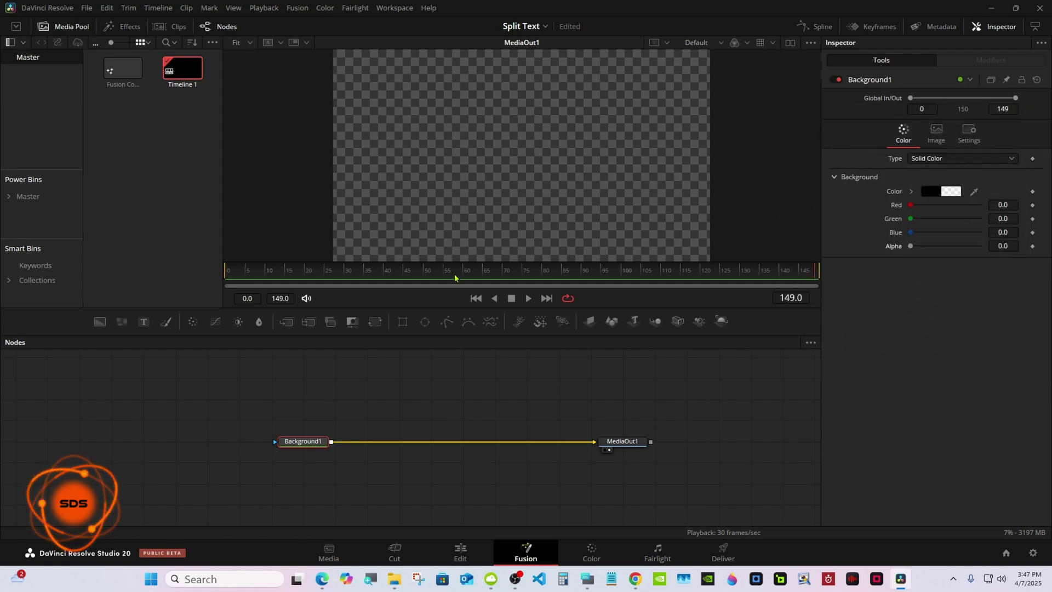
pyautogui.moveTo(263, 272); pyautogui.dragTo(213, 270)
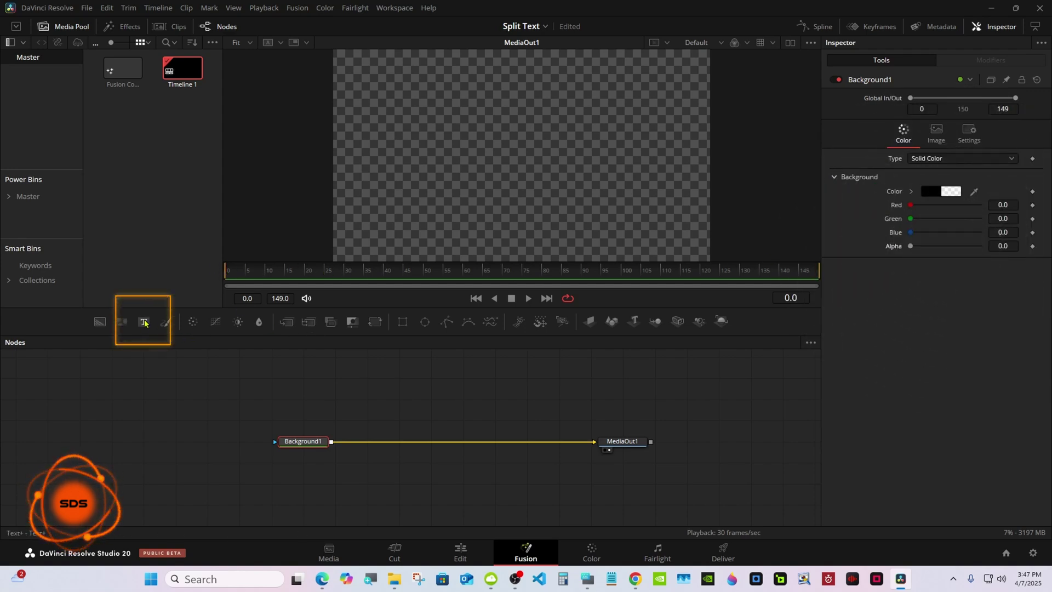
# Step: Merge a Text+ node over the background and enter the text DaVinci
pyautogui.moveTo(144, 321); pyautogui.dragTo(383, 441)
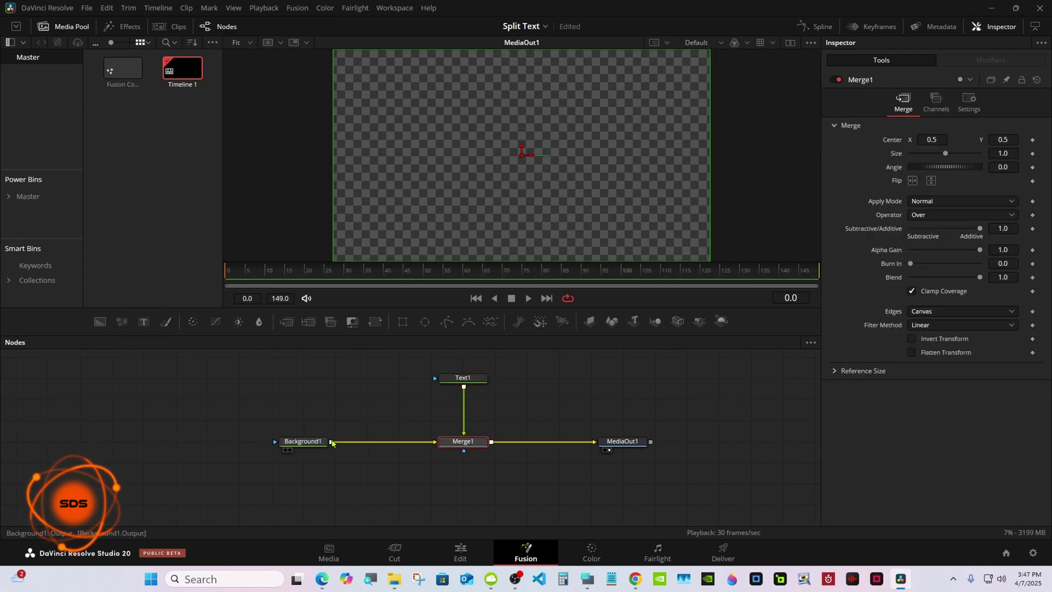
pyautogui.click(463, 378)
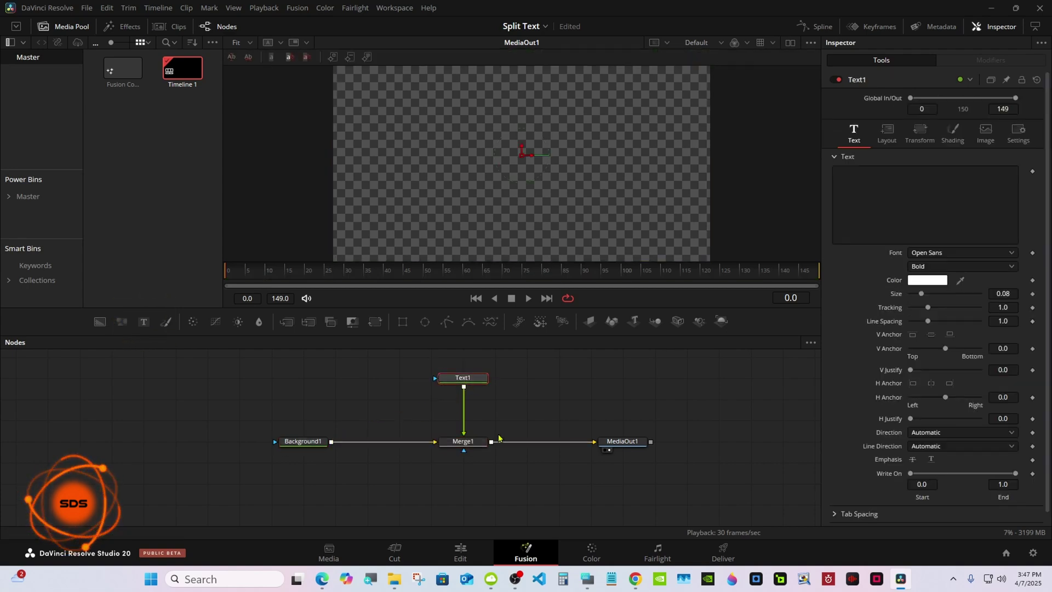
pyautogui.click(587, 579)
pyautogui.moveTo(832, 421); pyautogui.dragTo(739, 420)
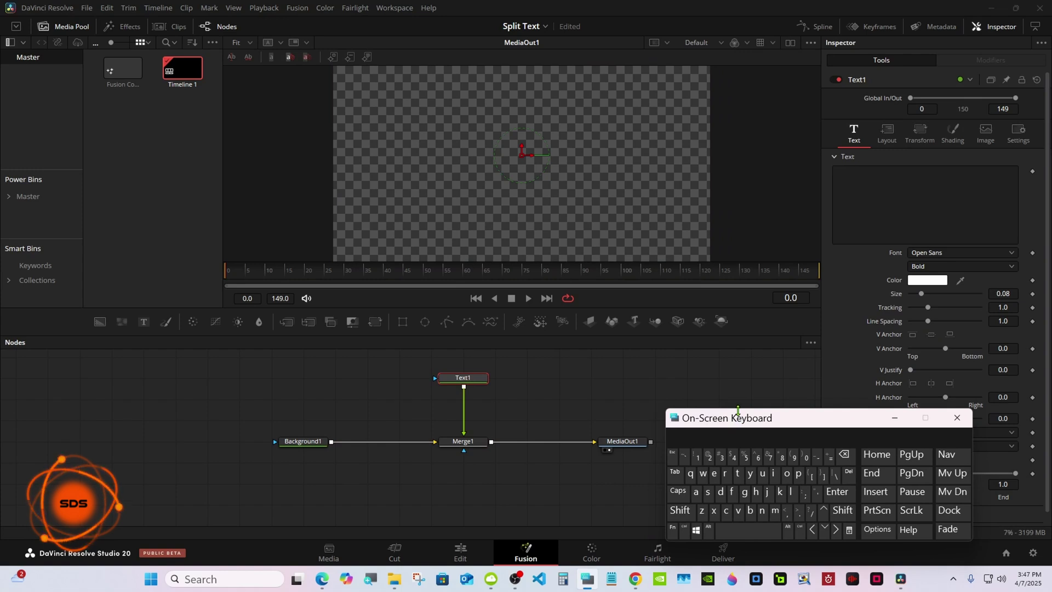
pyautogui.click(924, 202)
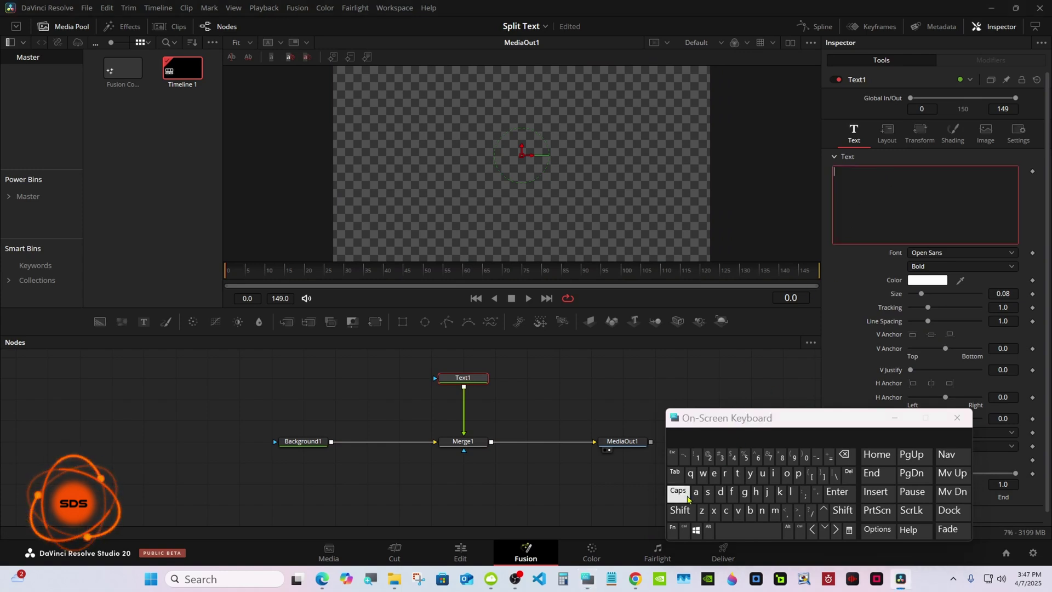
pyautogui.click(679, 510)
pyautogui.click(721, 491)
pyautogui.click(695, 492)
pyautogui.click(680, 510)
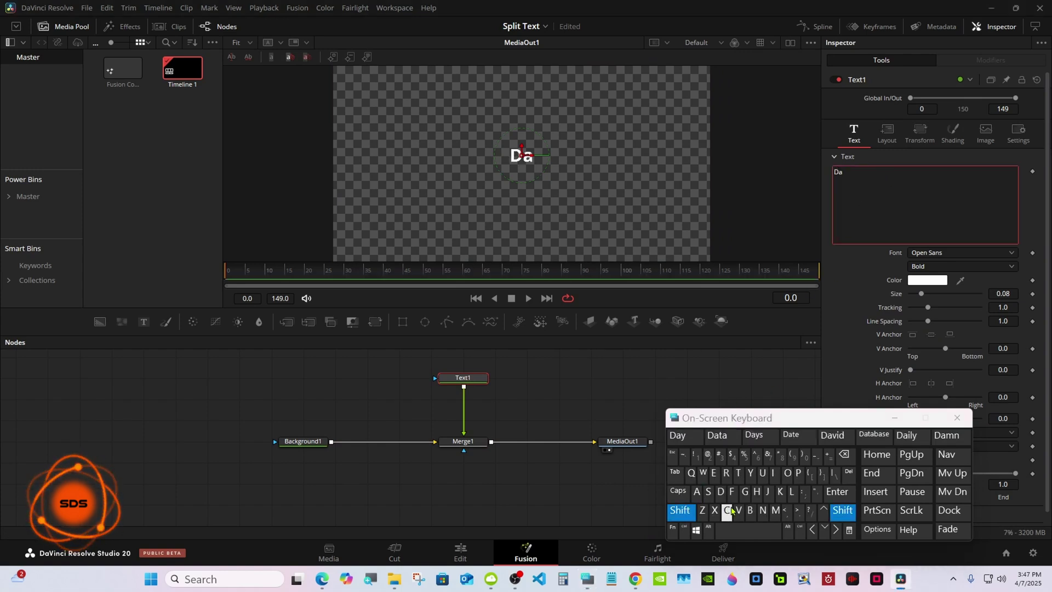
pyautogui.click(738, 510)
pyautogui.click(773, 472)
pyautogui.click(762, 510)
pyautogui.click(725, 509)
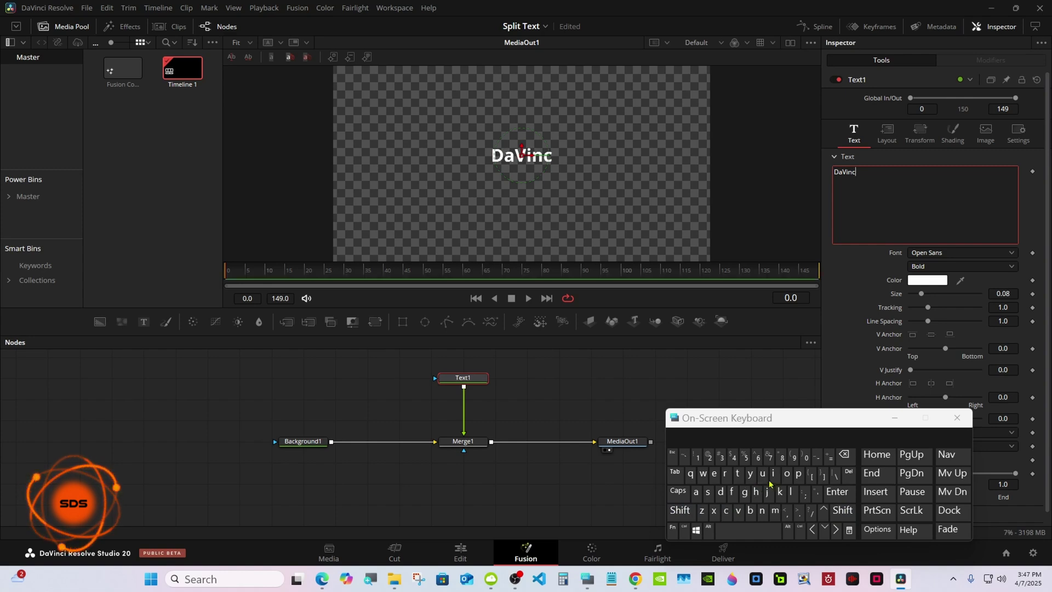
pyautogui.click(773, 473)
# Step: Set the DaVinci text's size to 0.2
pyautogui.moveTo(786, 426); pyautogui.dragTo(678, 426)
pyautogui.moveTo(901, 324); pyautogui.dragTo(922, 324)
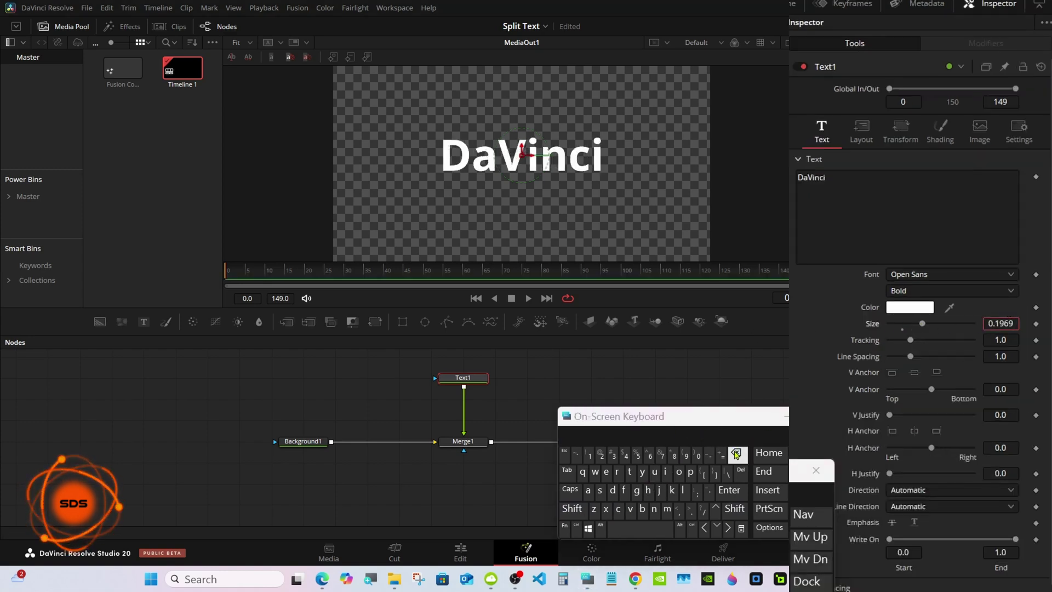
pyautogui.click(736, 453)
pyautogui.click(735, 453)
pyautogui.click(736, 453)
pyautogui.click(736, 453)
pyautogui.click(601, 454)
pyautogui.click(729, 489)
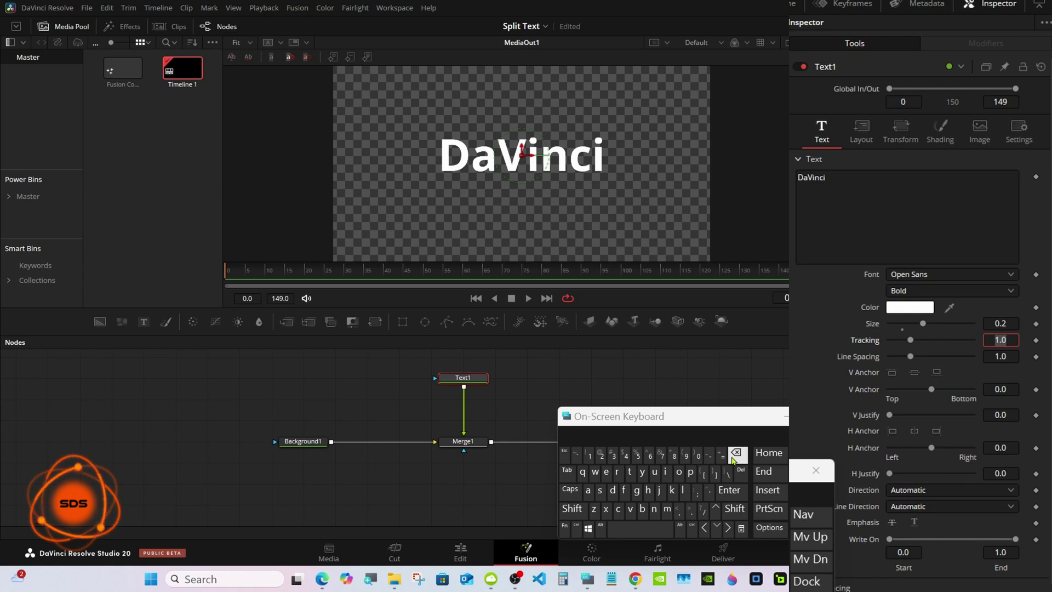
# Step: Set the DaVinci text's tracking to 1.03
pyautogui.click(1003, 339)
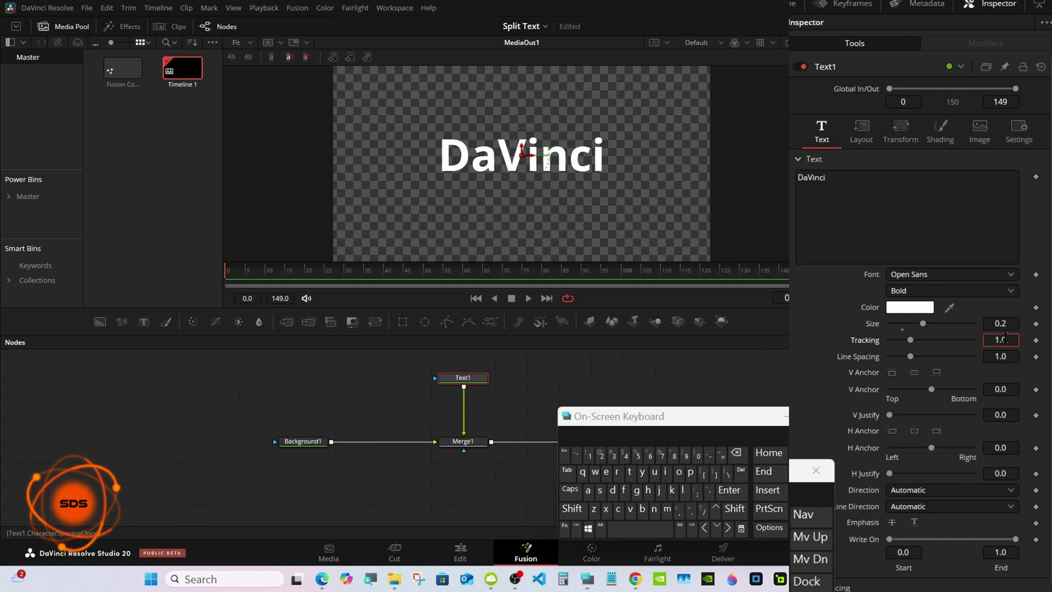
pyautogui.write('3')
pyautogui.press('Return')
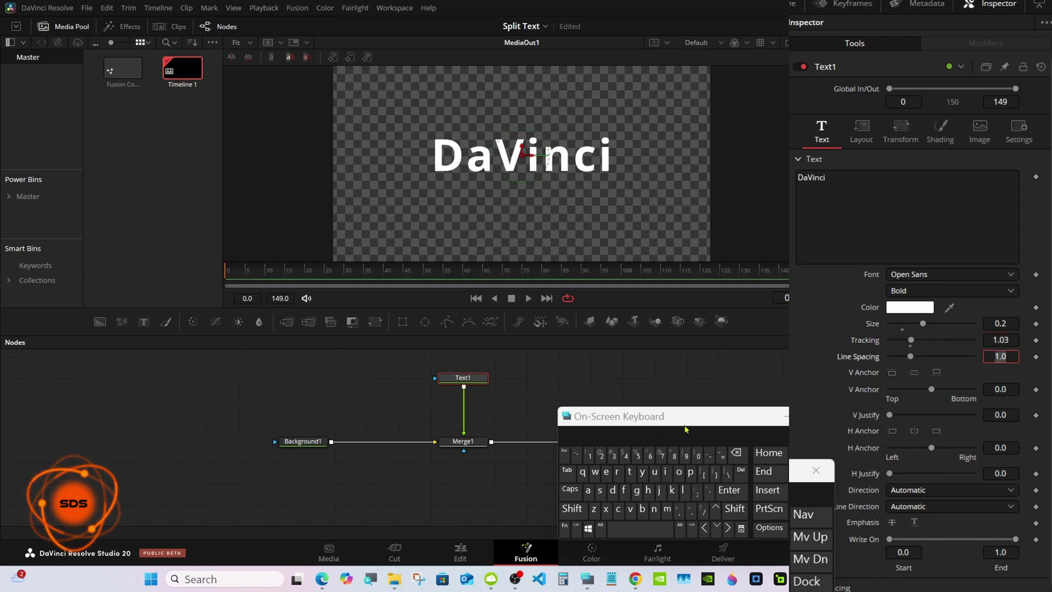
# Step: Add a Rectangle mask to the Text1 node and set the mask's width to 1.0
pyautogui.moveTo(681, 425); pyautogui.dragTo(711, 421)
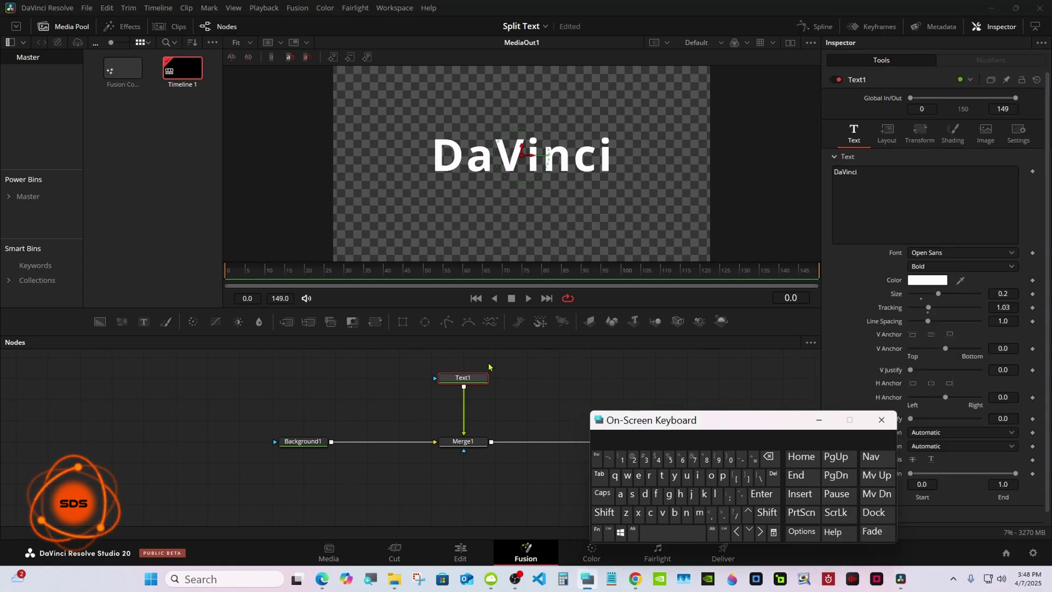
pyautogui.click(402, 322)
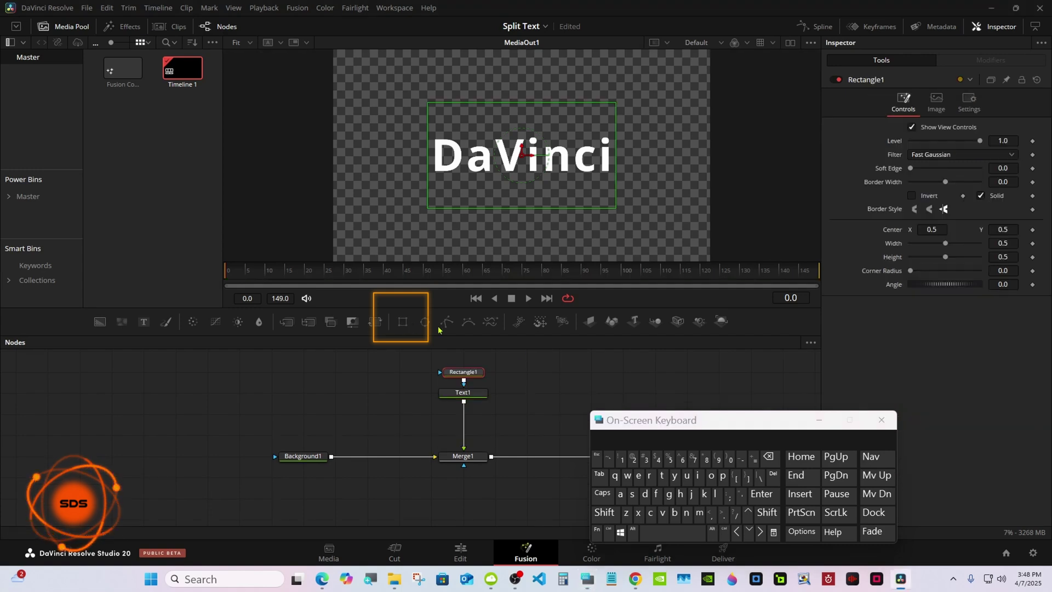
pyautogui.moveTo(629, 425); pyautogui.dragTo(633, 425)
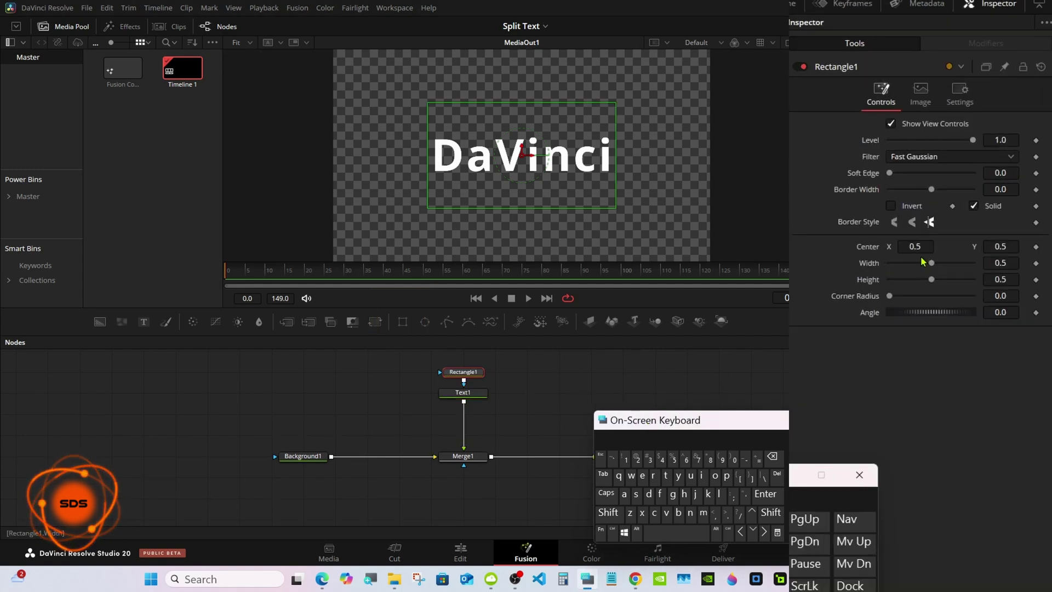
pyautogui.moveTo(931, 263); pyautogui.dragTo(1035, 264)
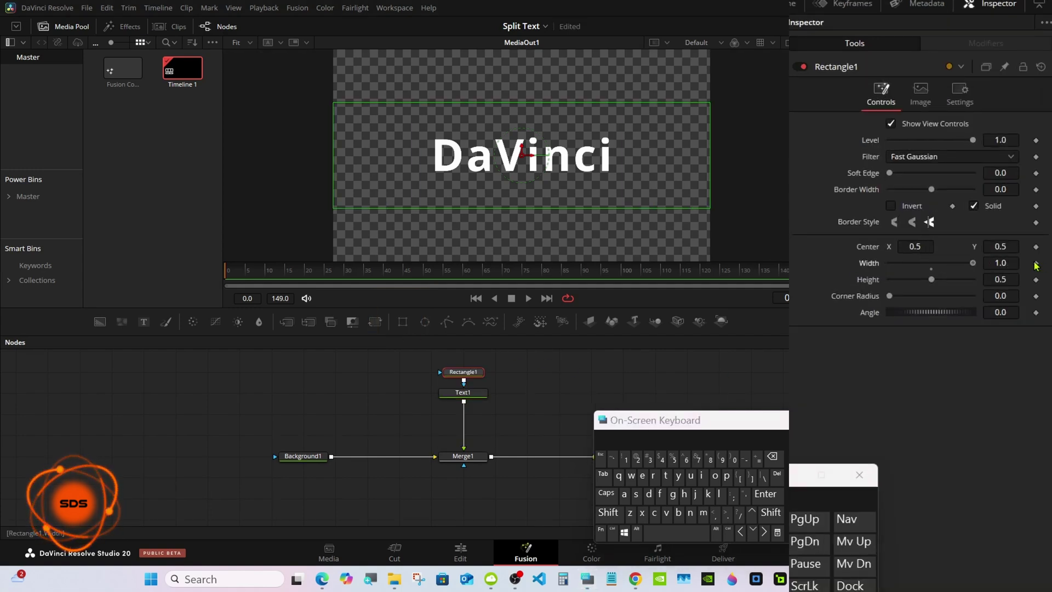
# Step: Set the rectangle mask's Center Y to 0.75 to leave only the upper half of the text
pyautogui.click(1001, 243)
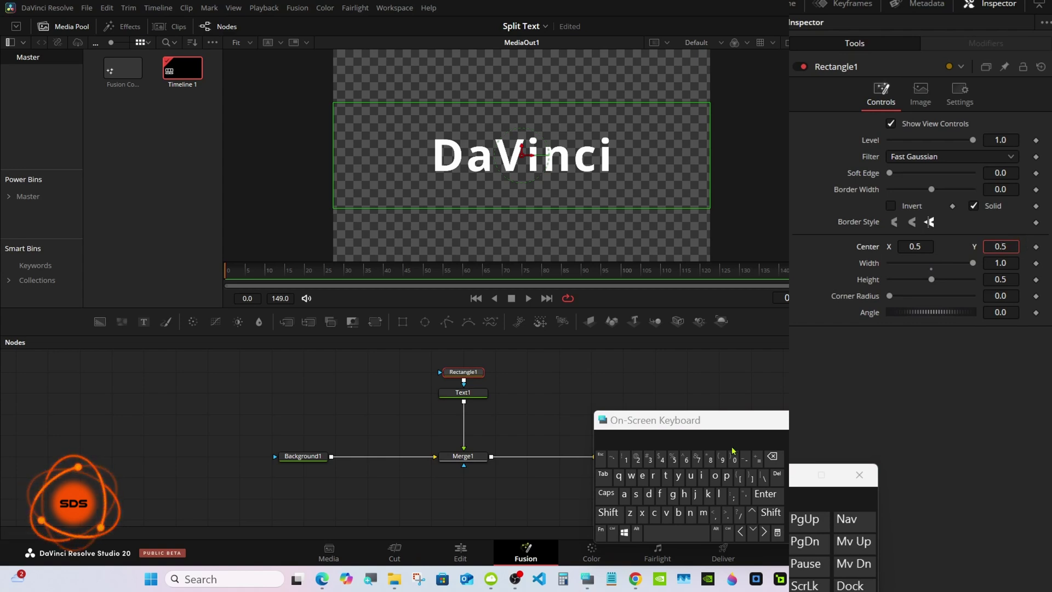
pyautogui.click(697, 458)
pyautogui.click(765, 494)
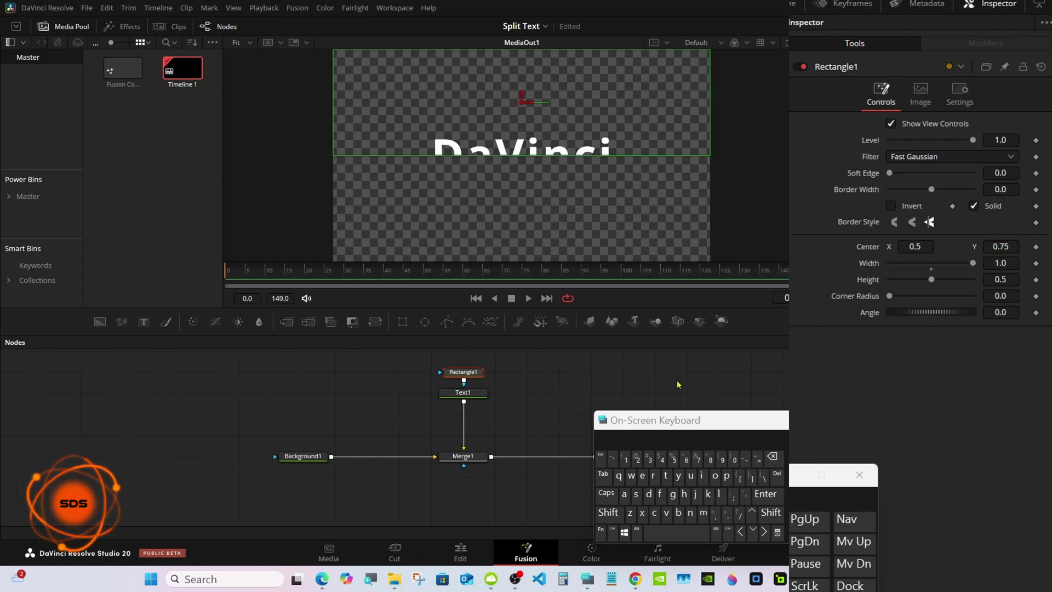
pyautogui.moveTo(638, 420); pyautogui.dragTo(747, 402)
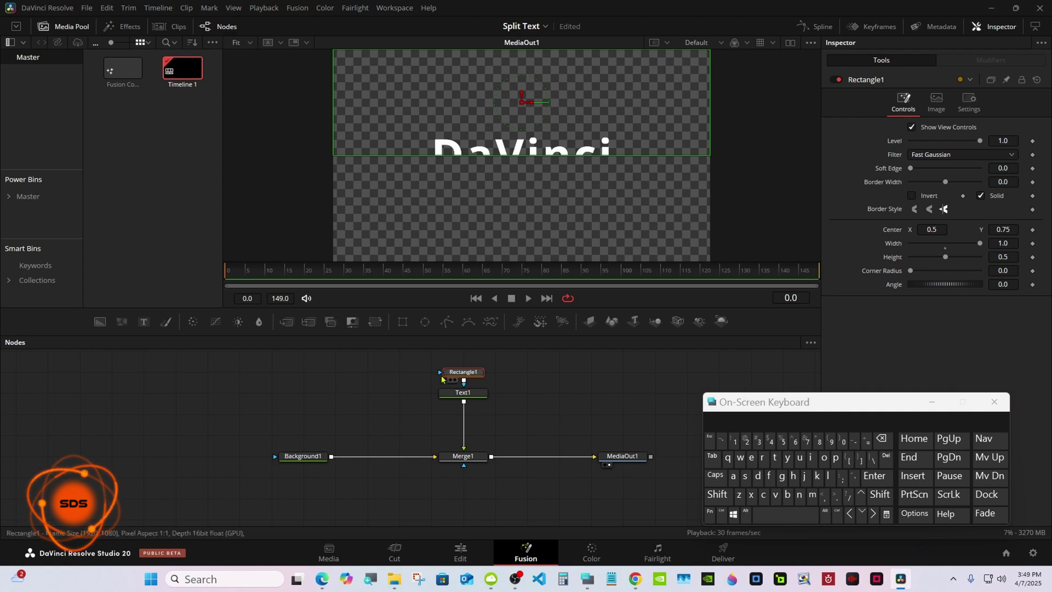
# Step: Copy Text1 and Rectangle1, paste them as instances, and merge the text instance over Background1 ahead of Merge1
pyautogui.moveTo(412, 353); pyautogui.dragTo(489, 401)
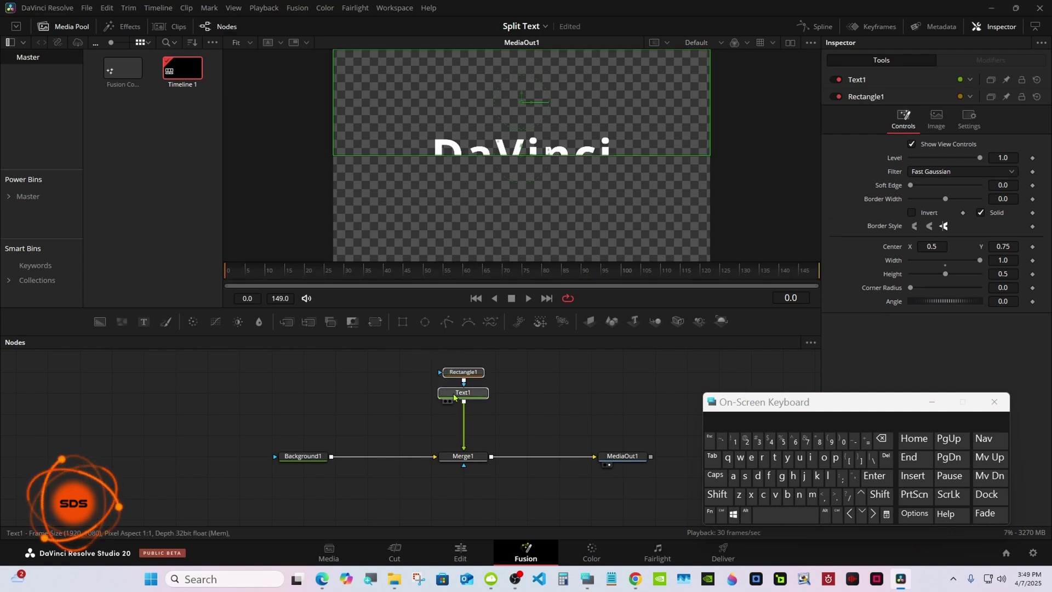
pyautogui.rightClick(456, 395)
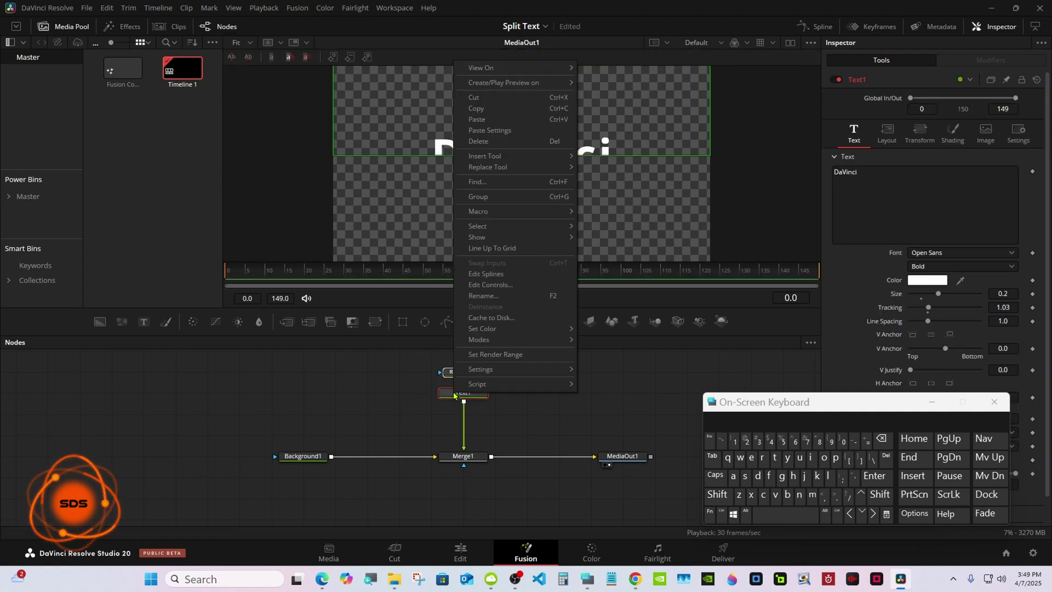
pyautogui.click(490, 108)
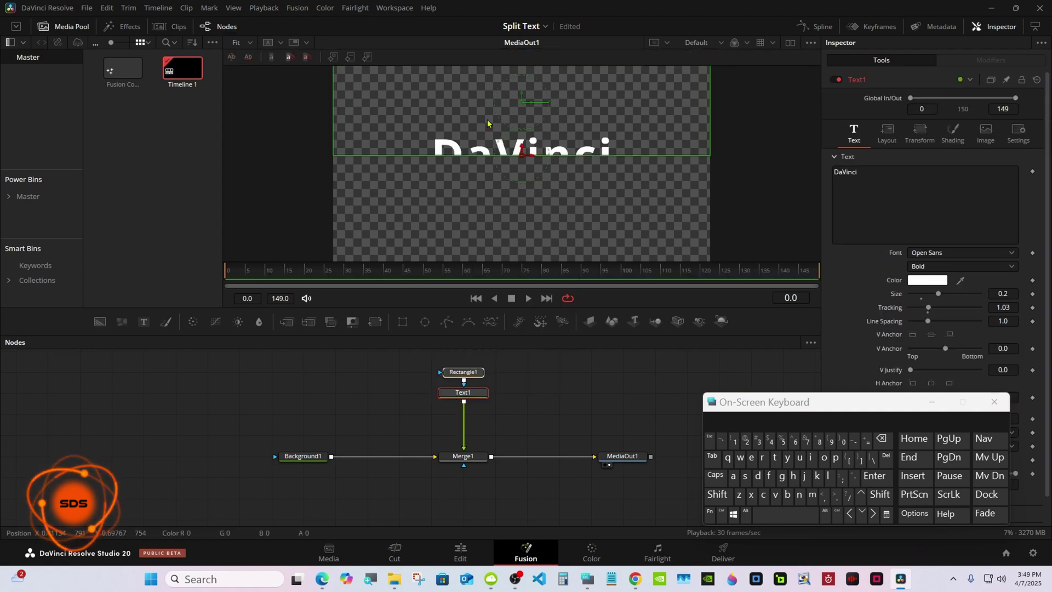
pyautogui.click(382, 396)
pyautogui.rightClick(384, 390)
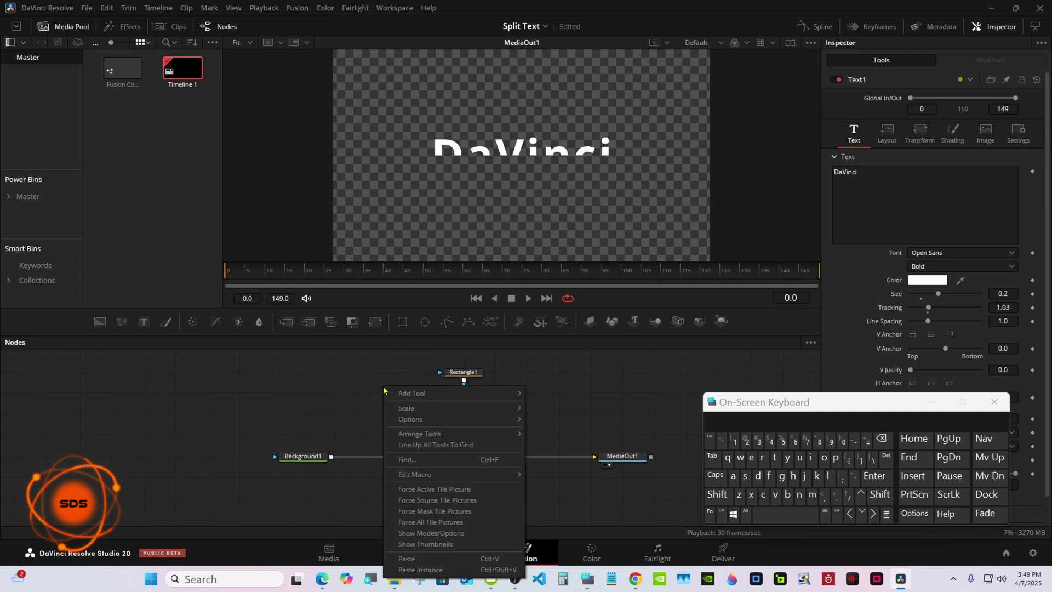
pyautogui.click(420, 570)
pyautogui.moveTo(395, 393); pyautogui.dragTo(332, 460)
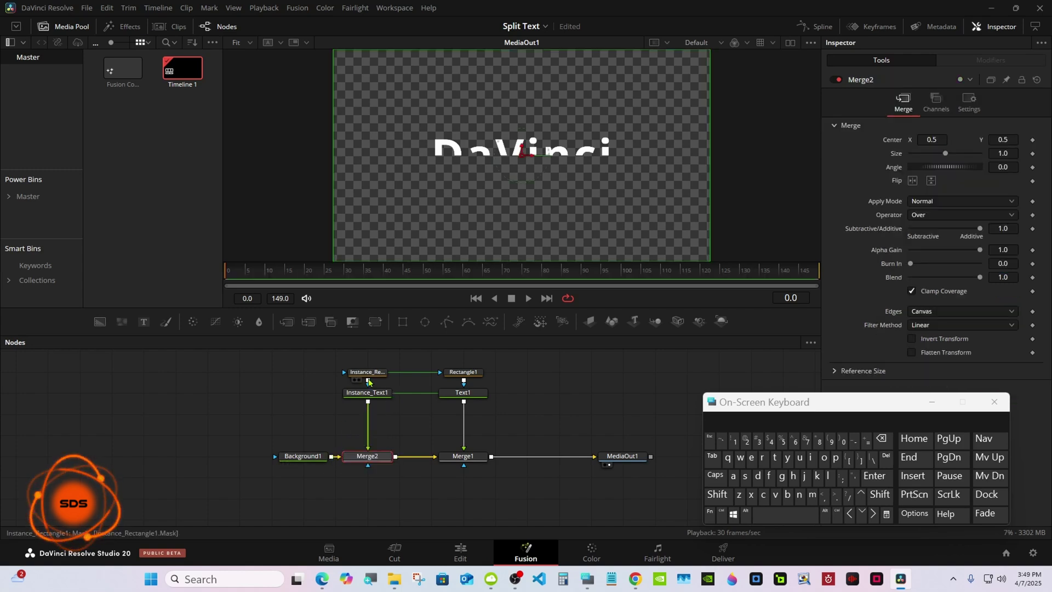
# Step: Deinstance the Center parameter of the instanced rectangle mask
pyautogui.moveTo(811, 403); pyautogui.dragTo(650, 420)
pyautogui.click(372, 375)
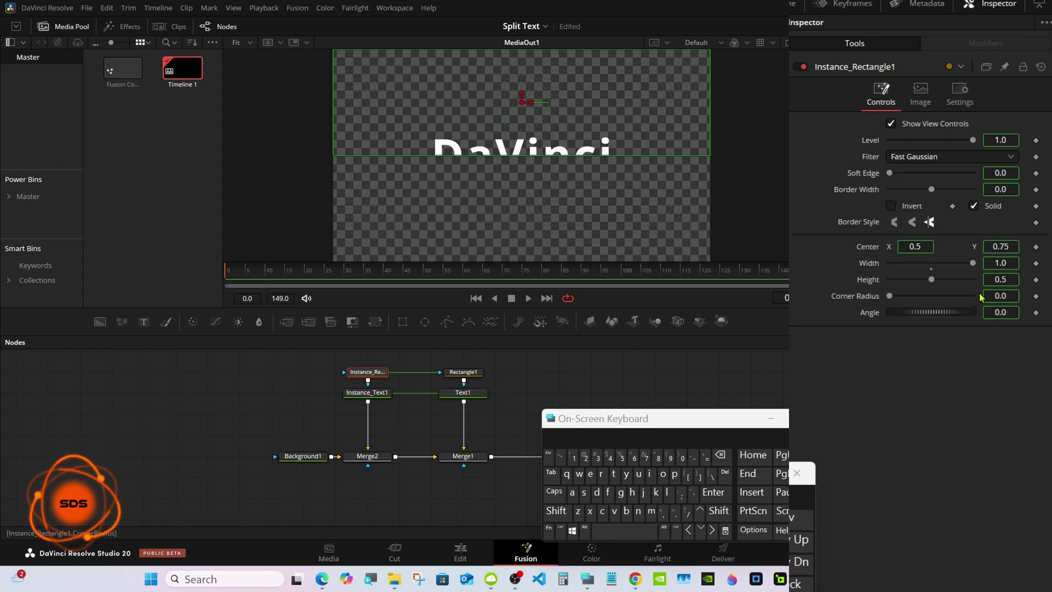
pyautogui.rightClick(865, 247)
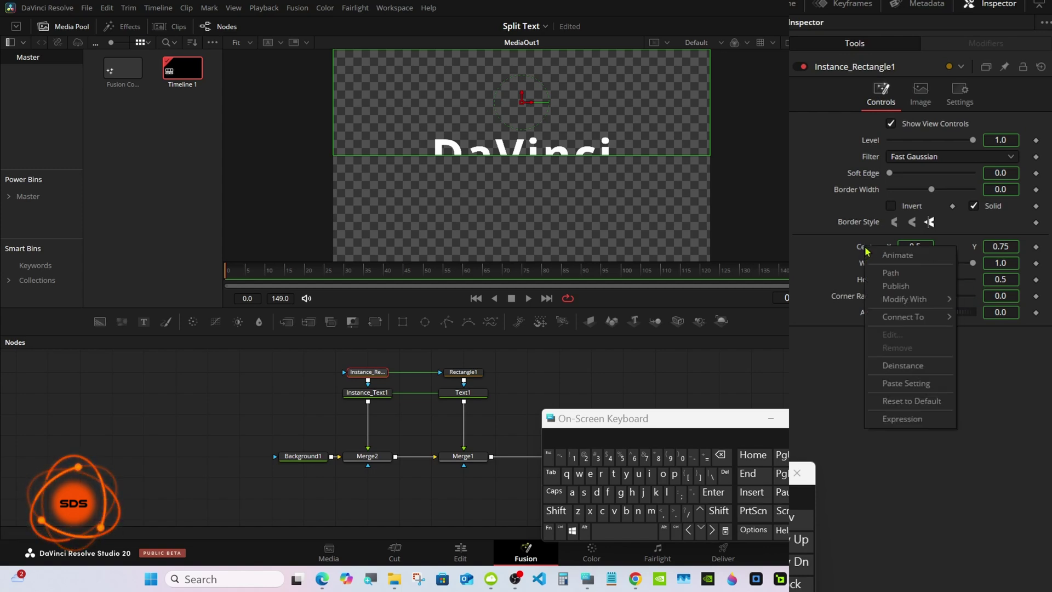
pyautogui.click(896, 366)
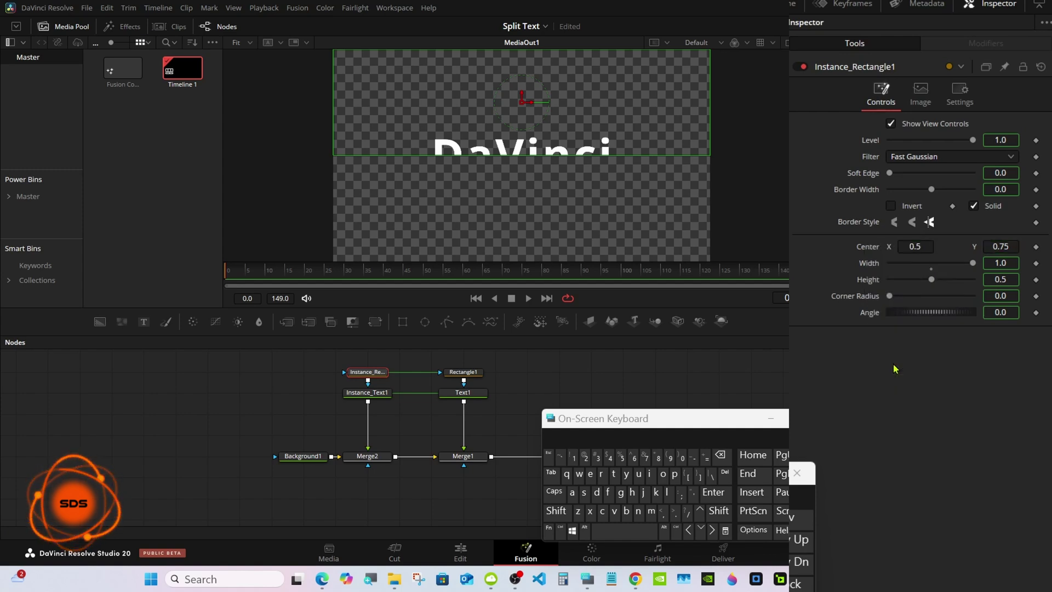
# Step: Set the instanced rectangle mask's Center Y to 0.25 so that it masks the lower half of the text
pyautogui.click(1002, 246)
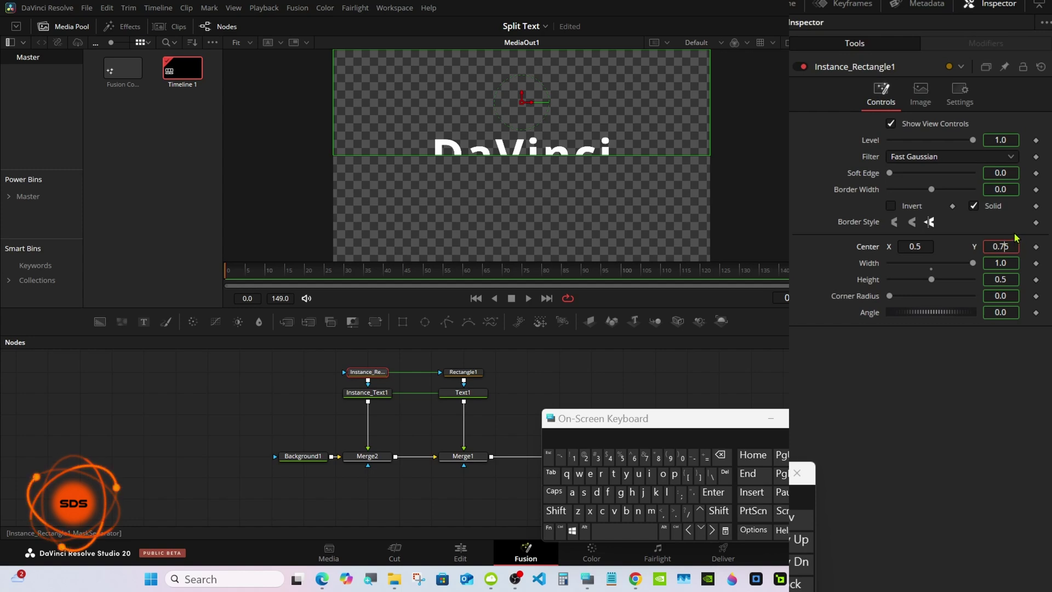
pyautogui.click(719, 455)
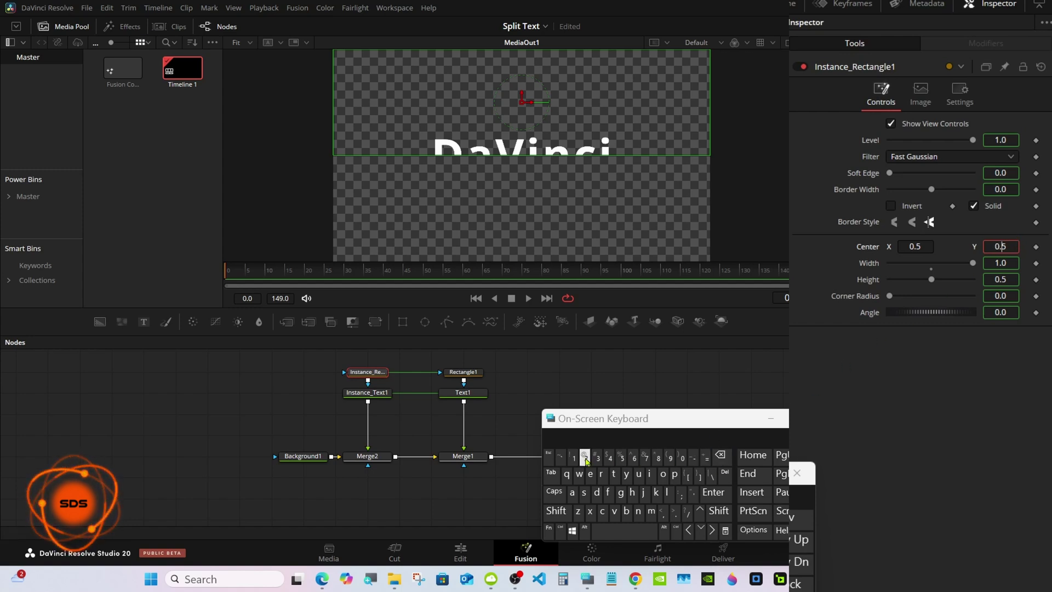
pyautogui.click(584, 455)
pyautogui.click(712, 491)
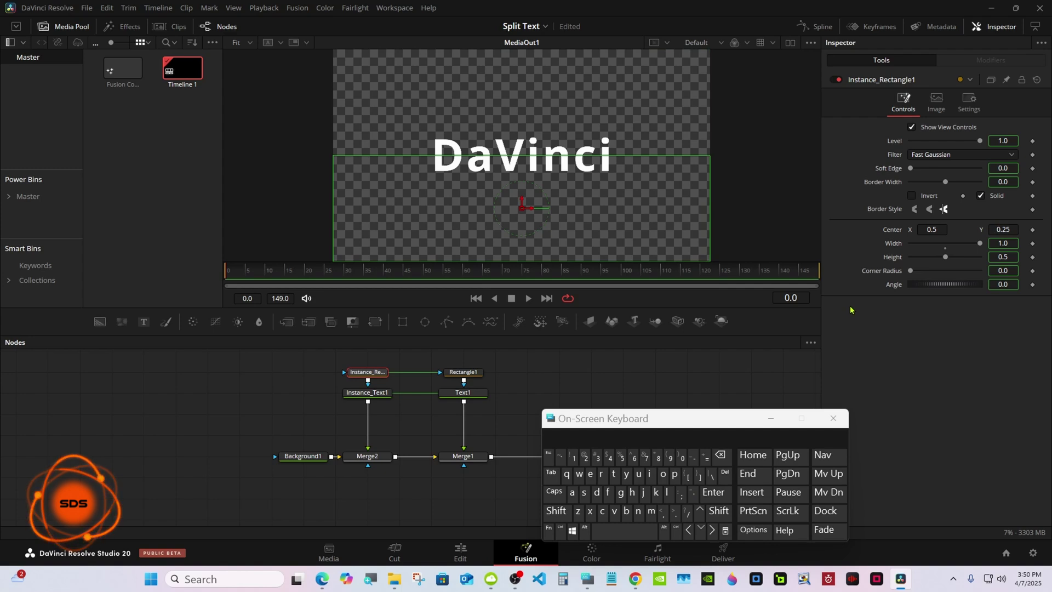
pyautogui.moveTo(578, 419); pyautogui.dragTo(684, 409)
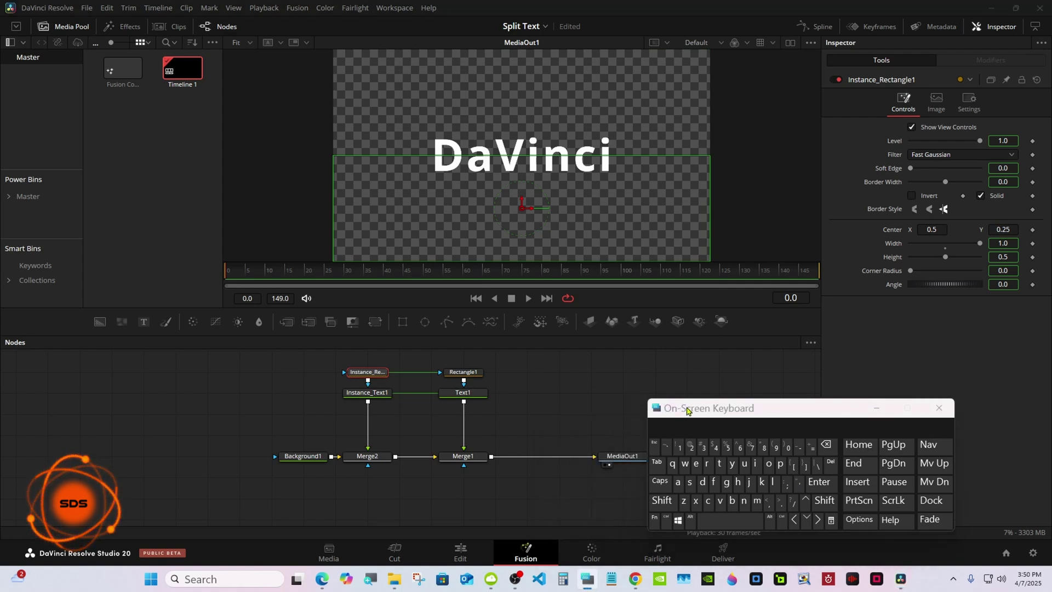
# Step: Set Merge2's Center X to 1.5 and keyframe its Center at frame 0
pyautogui.click(373, 457)
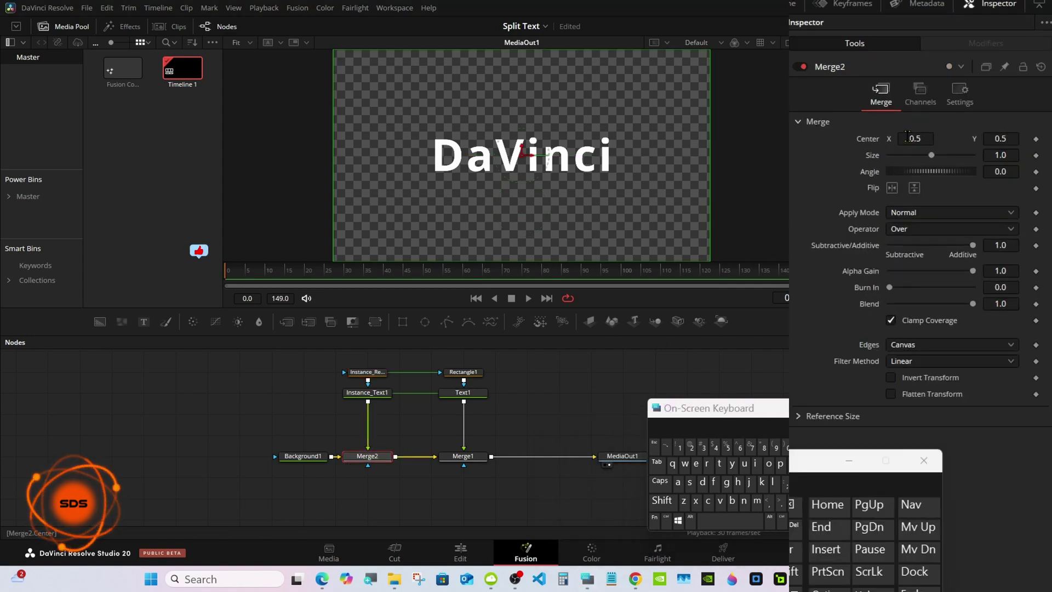
pyautogui.moveTo(925, 138); pyautogui.dragTo(992, 138)
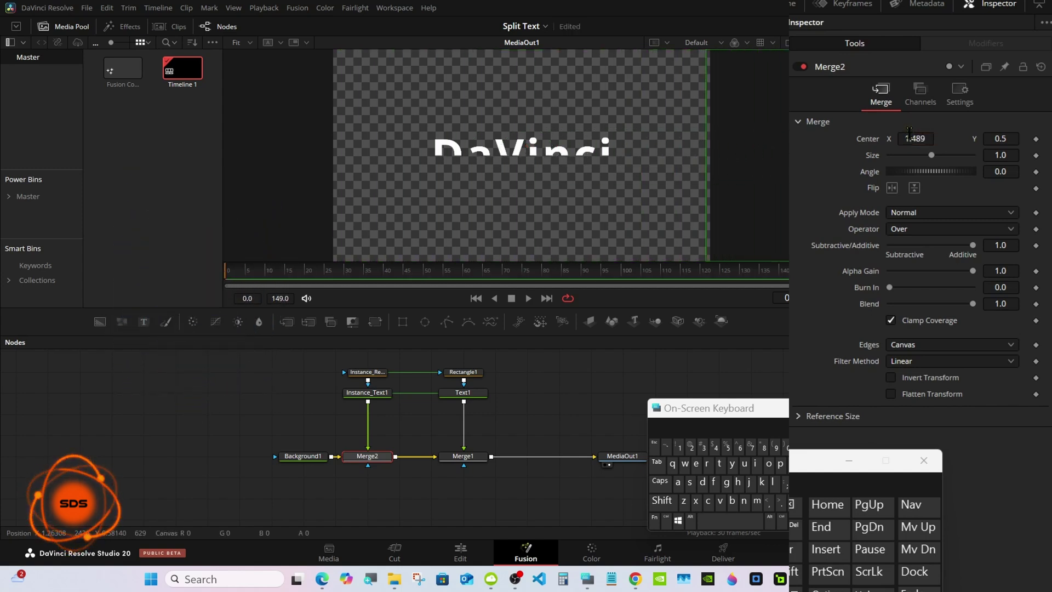
pyautogui.click(910, 138)
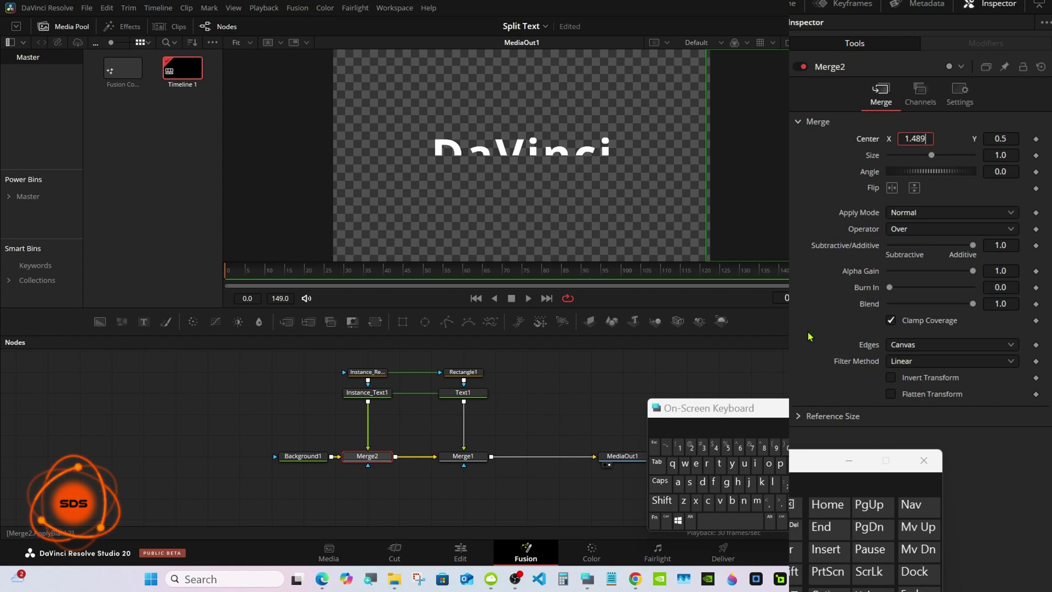
pyautogui.click(795, 507)
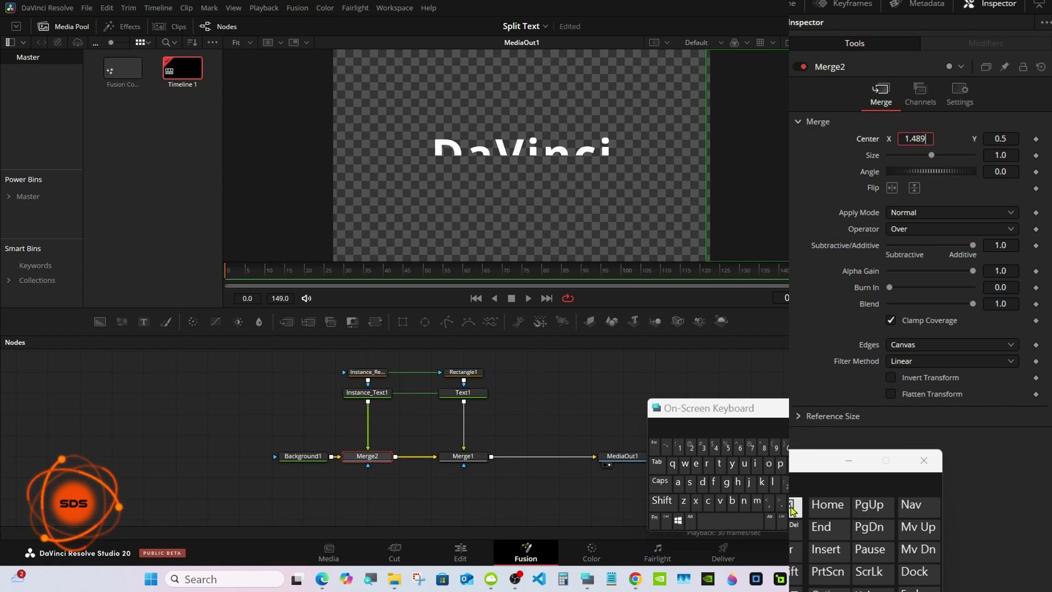
pyautogui.click(727, 448)
pyautogui.click(795, 550)
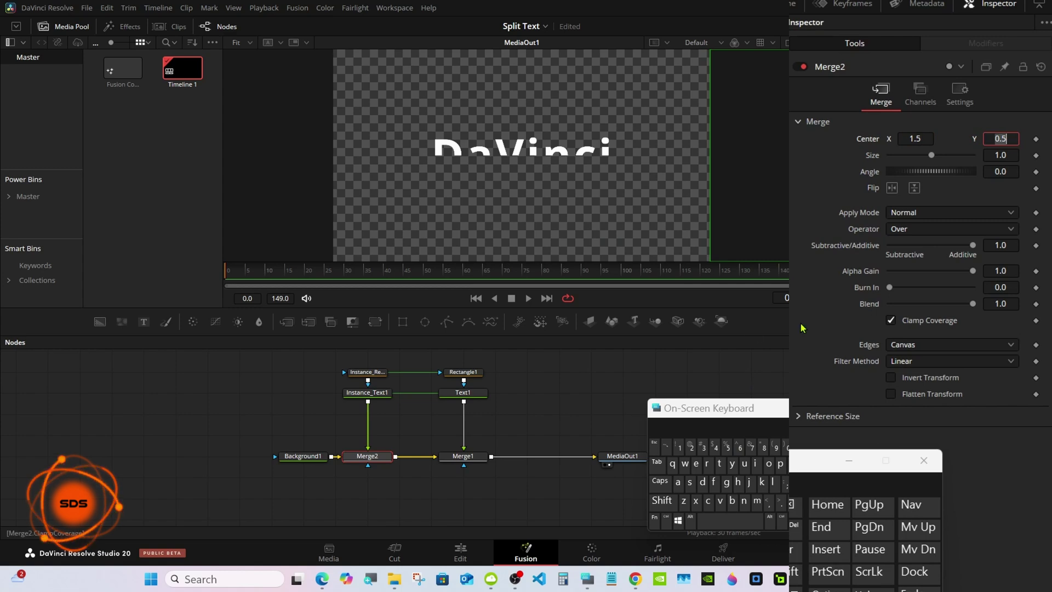
pyautogui.click(1035, 139)
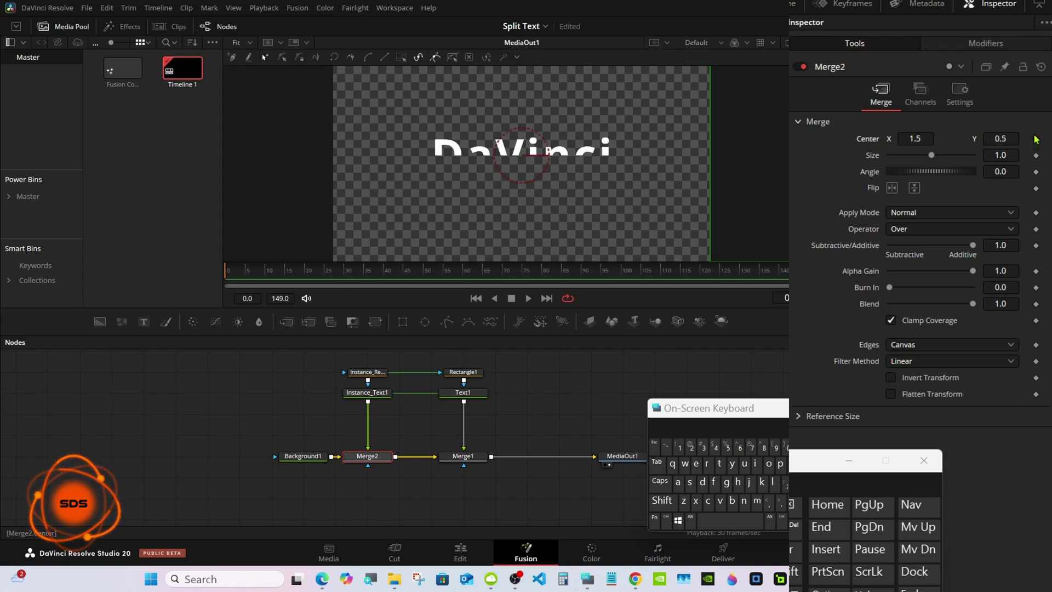
# Step: Set Merge1's Center X to -0.5 and keyframe its Center at frame 0
pyautogui.click(466, 457)
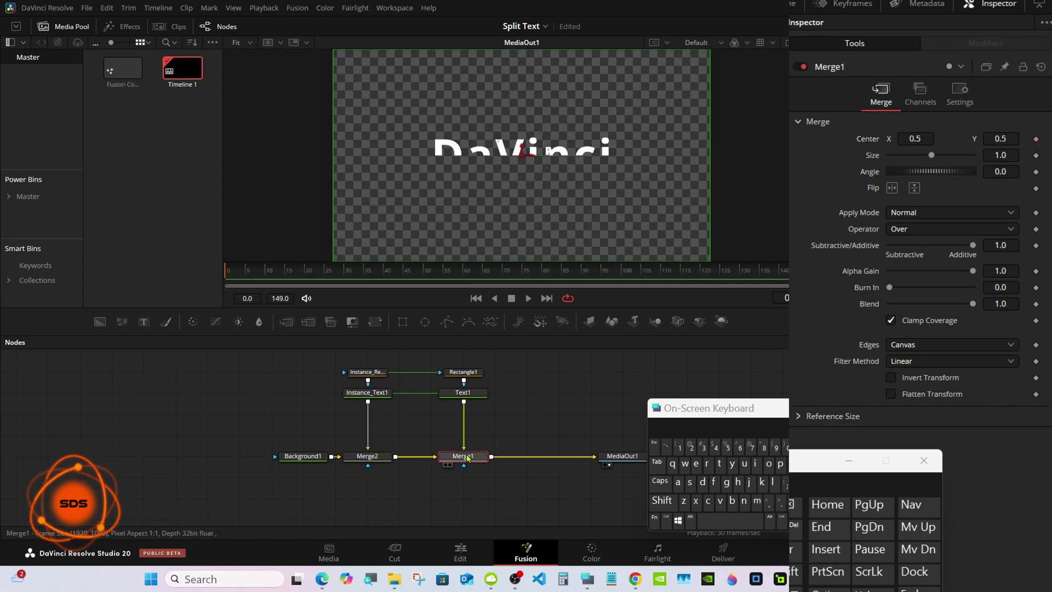
pyautogui.click(912, 139)
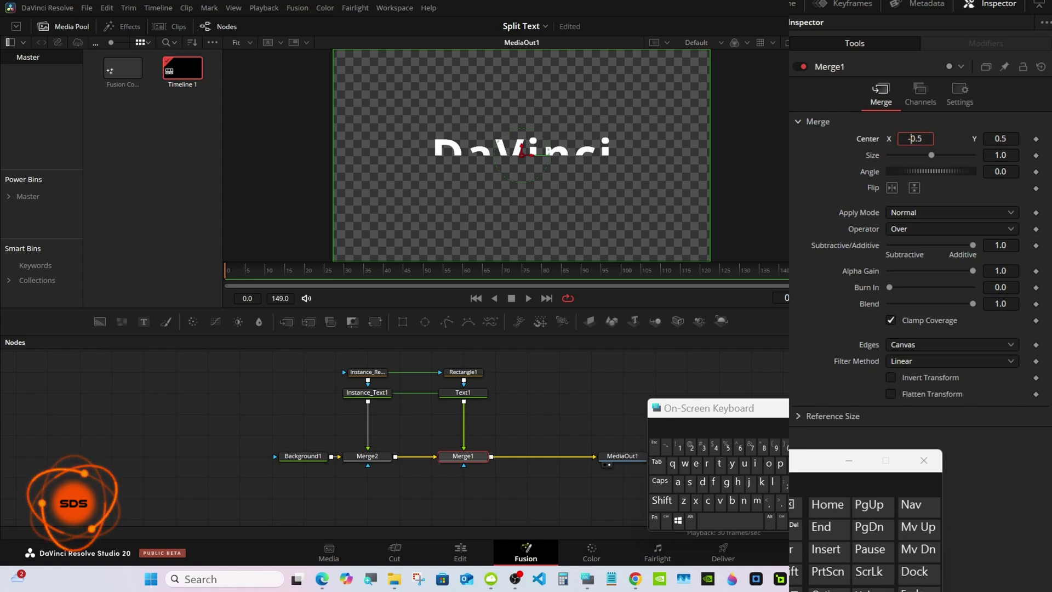
pyautogui.press('Return')
pyautogui.click(1036, 139)
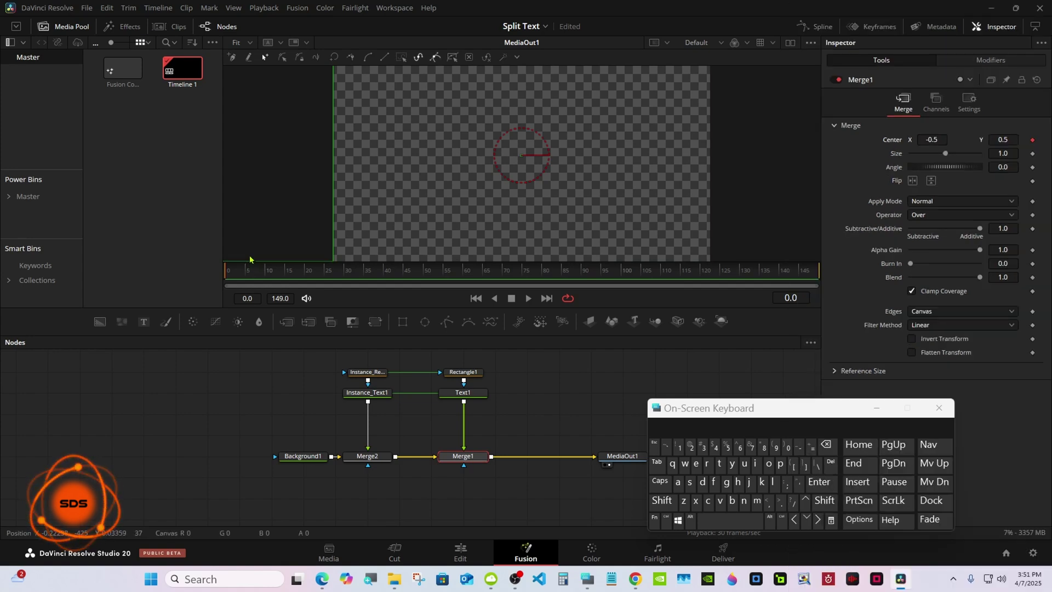
# Step: Go to frame 30 and set Merge1's Center X to 0.5 to bring the upper text half into place
pyautogui.moveTo(253, 271); pyautogui.dragTo(344, 273)
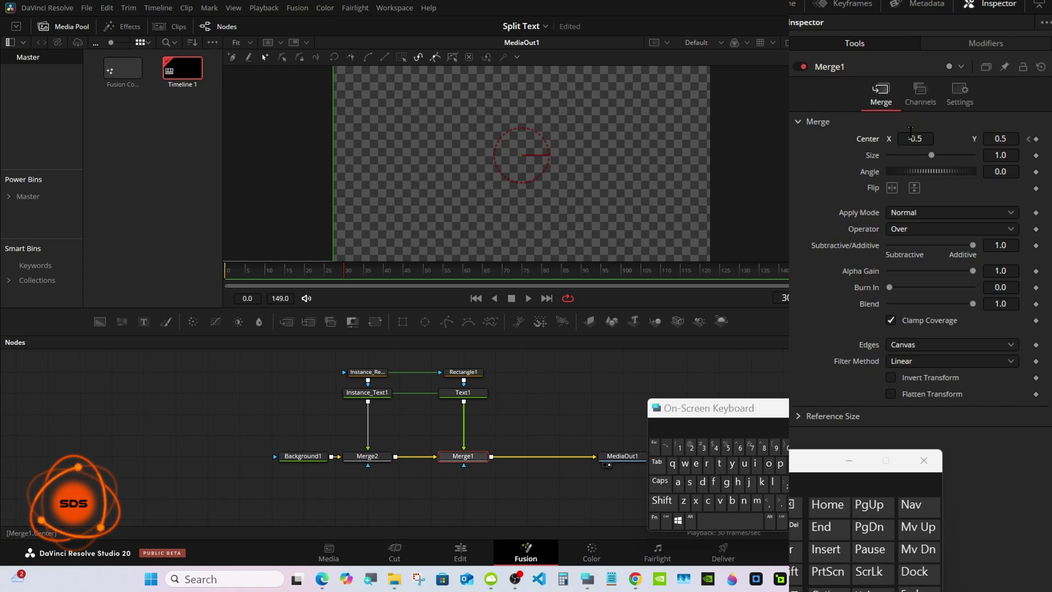
pyautogui.click(910, 139)
pyautogui.click(791, 505)
pyautogui.press('Delete')
pyautogui.write('1')
pyautogui.press('Return')
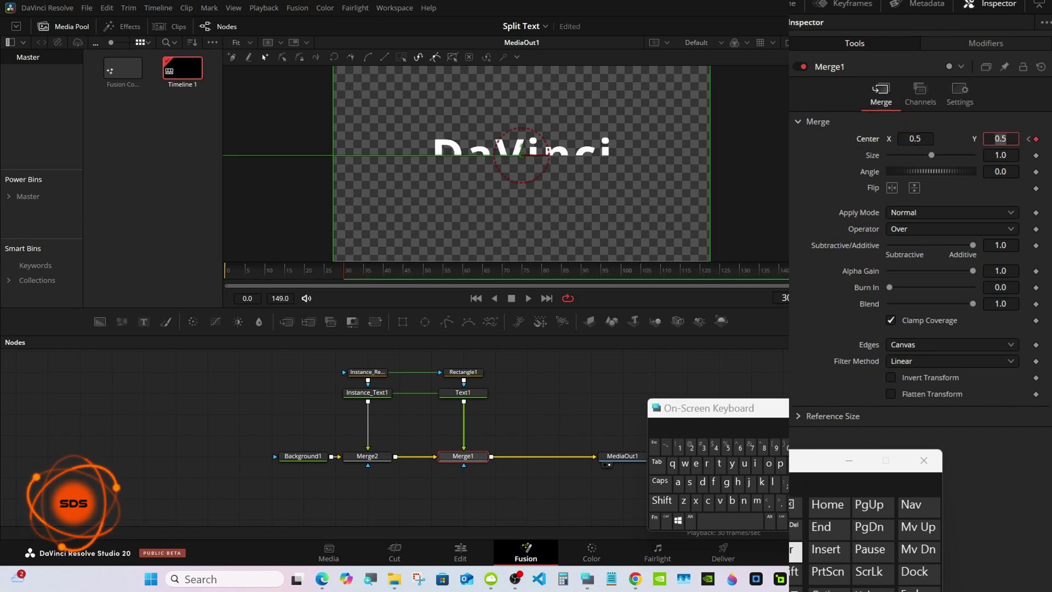
# Step: Set Merge2's Center X to 0.5 at frame 30 to bring the lower text half into place
pyautogui.click(367, 456)
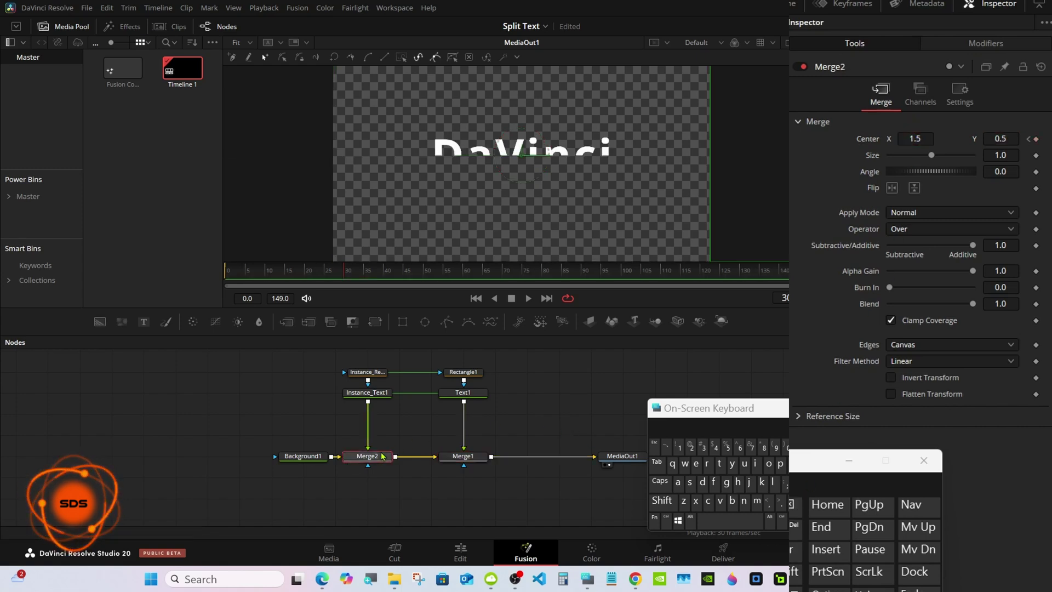
pyautogui.click(923, 139)
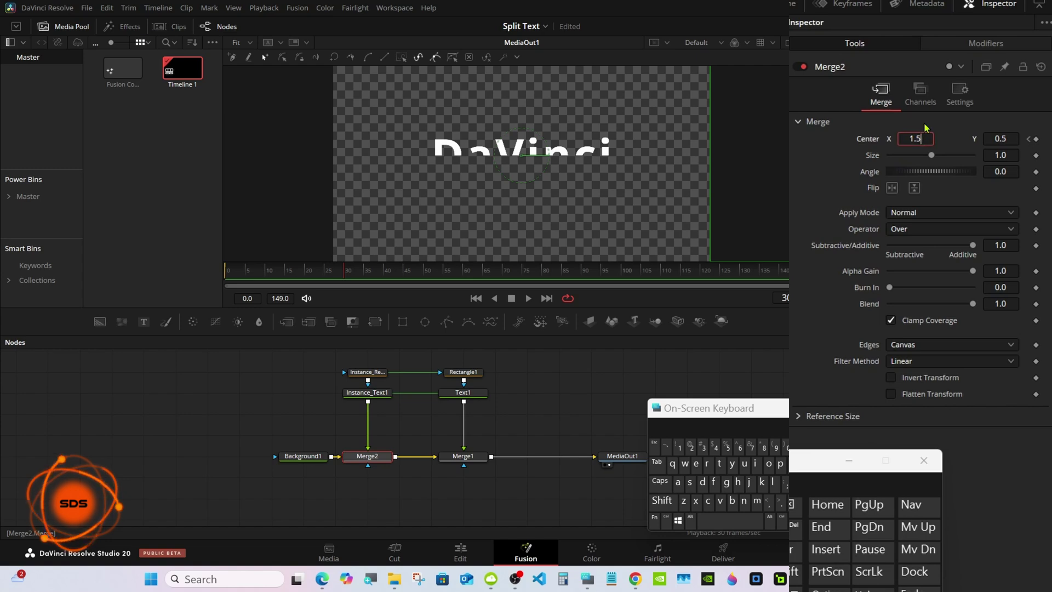
pyautogui.click(795, 507)
pyautogui.click(794, 506)
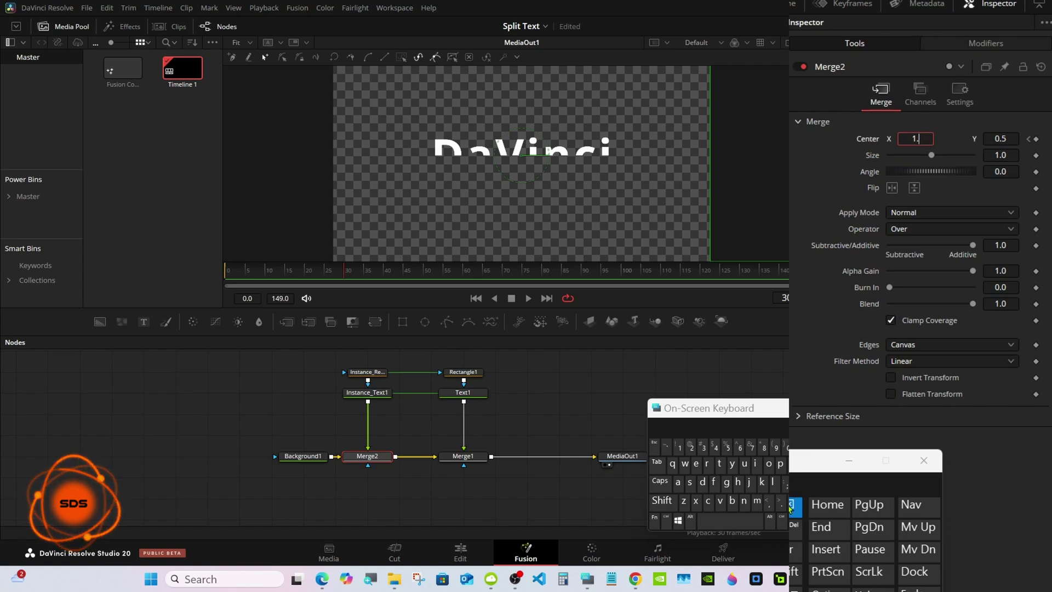
pyautogui.click(794, 507)
pyautogui.click(780, 502)
pyautogui.click(727, 448)
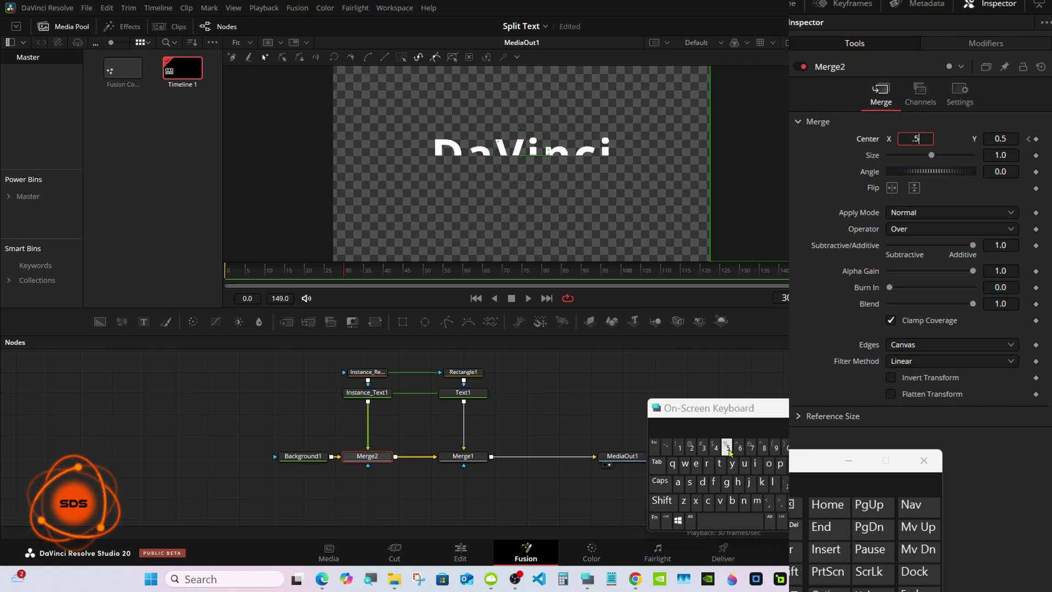
pyautogui.click(656, 462)
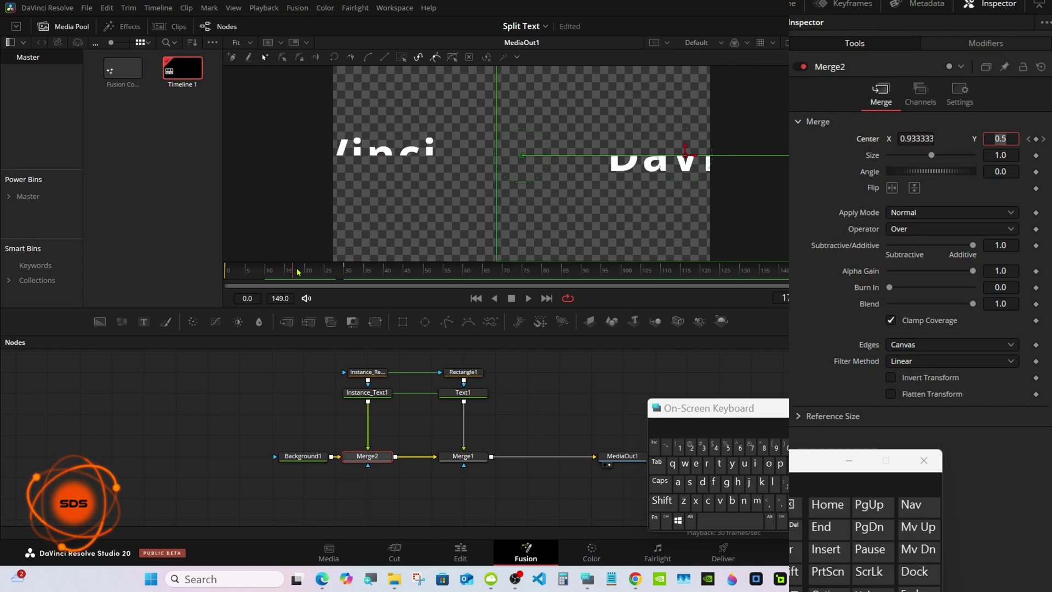
# Step: Select both Merge1 and Merge2 and open the Spline editor with the extended node area beneath a shortened Inspector
pyautogui.click(765, 412)
pyautogui.moveTo(198, 401); pyautogui.dragTo(145, 374)
pyautogui.moveTo(343, 430); pyautogui.dragTo(484, 468)
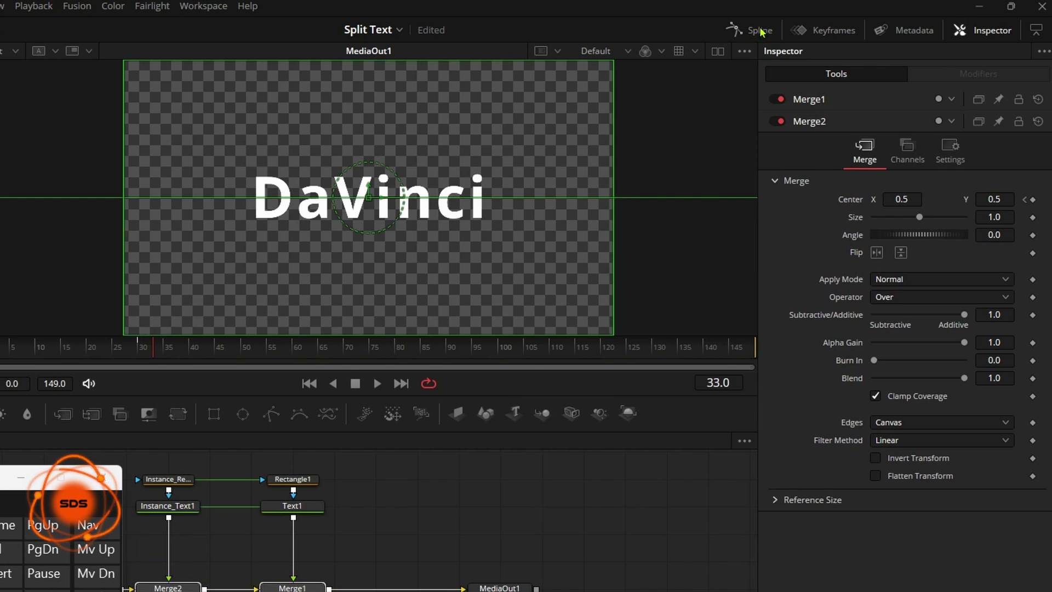
pyautogui.click(760, 31)
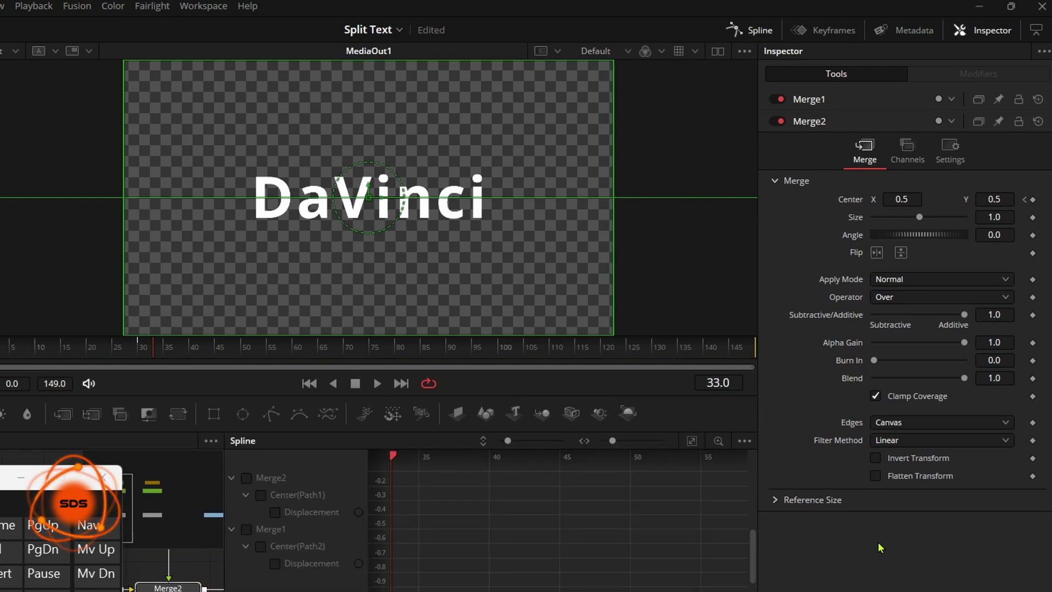
pyautogui.click(1036, 31)
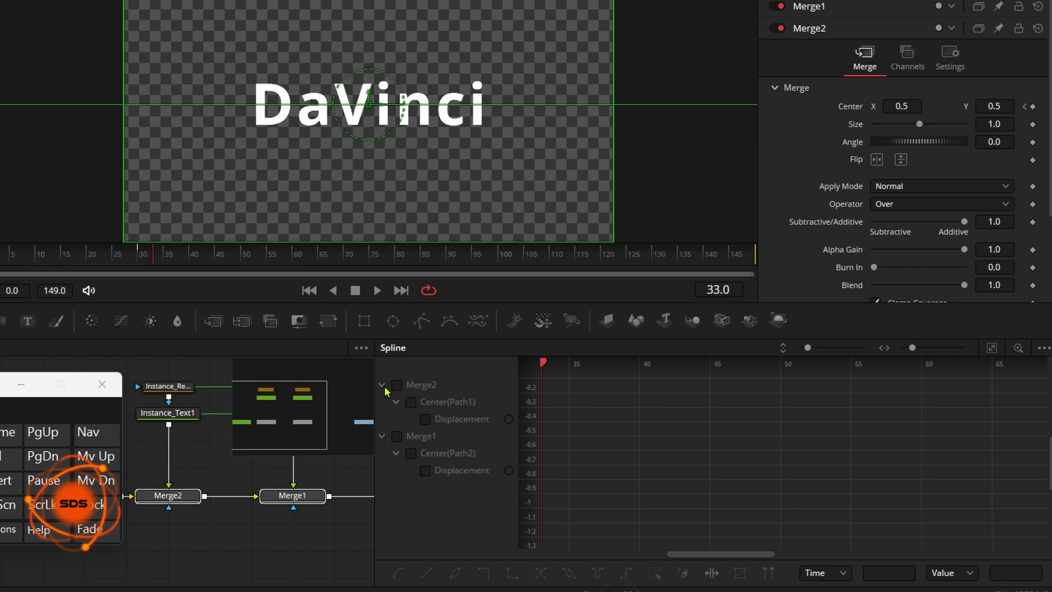
# Step: Show the Merge1 and Merge2 displacement curves and smooth all their keyframes into an ease-in and ease-out
pyautogui.click(397, 478)
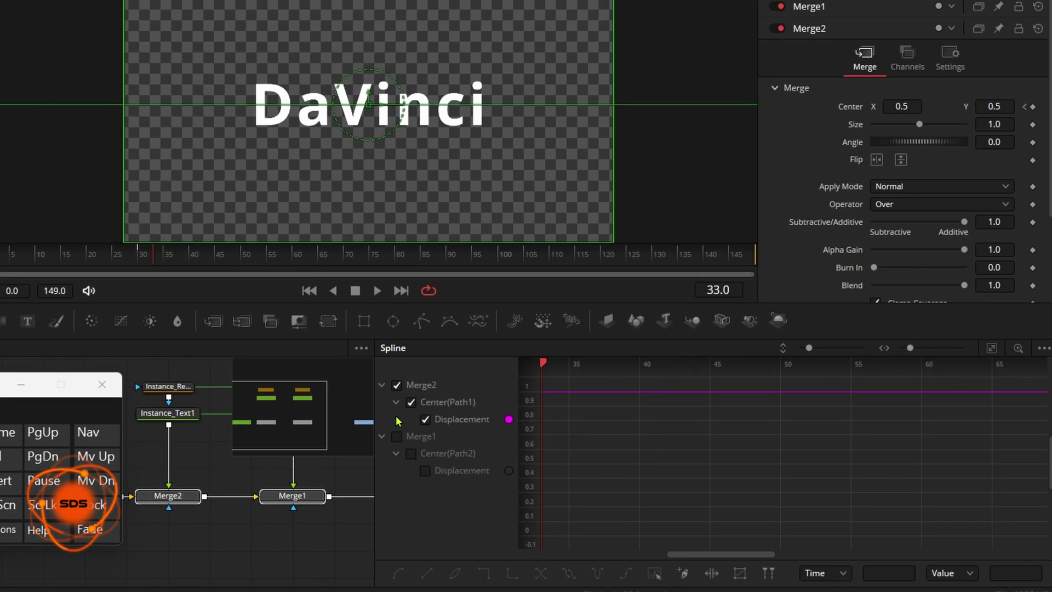
pyautogui.click(397, 529)
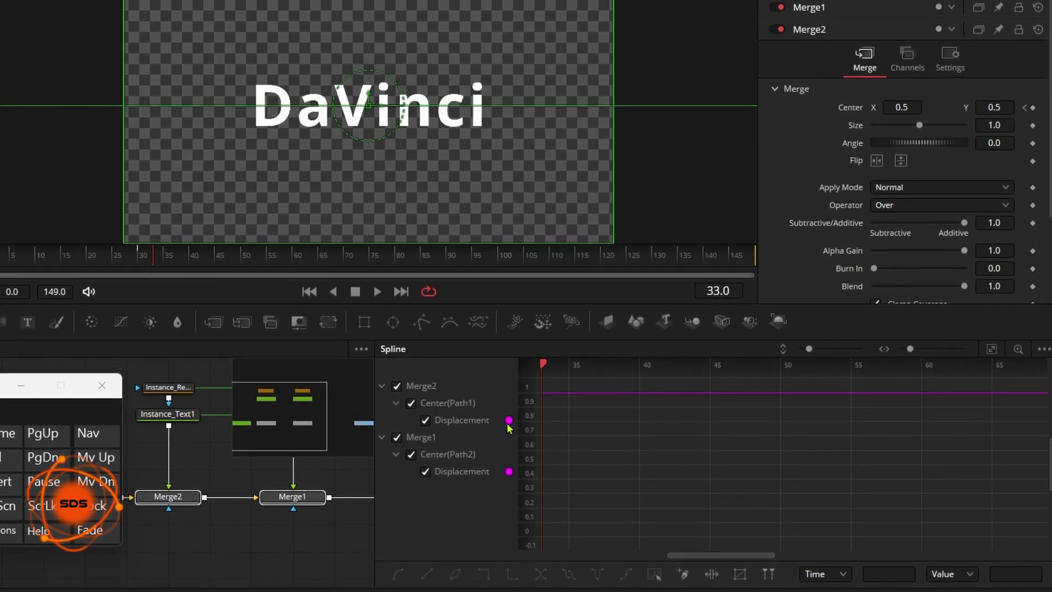
pyautogui.click(990, 351)
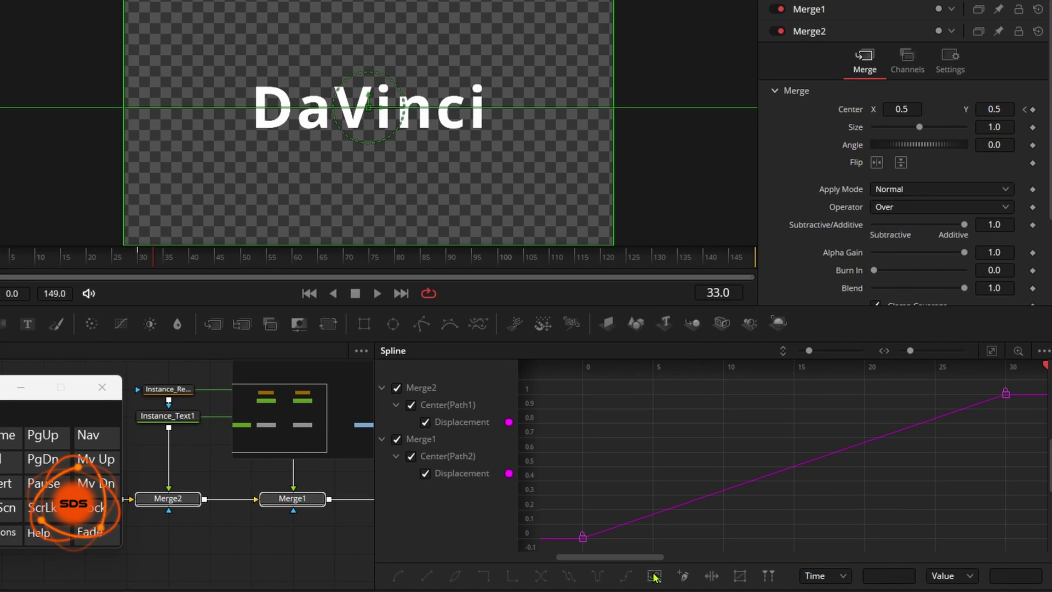
pyautogui.moveTo(546, 392); pyautogui.dragTo(1019, 561)
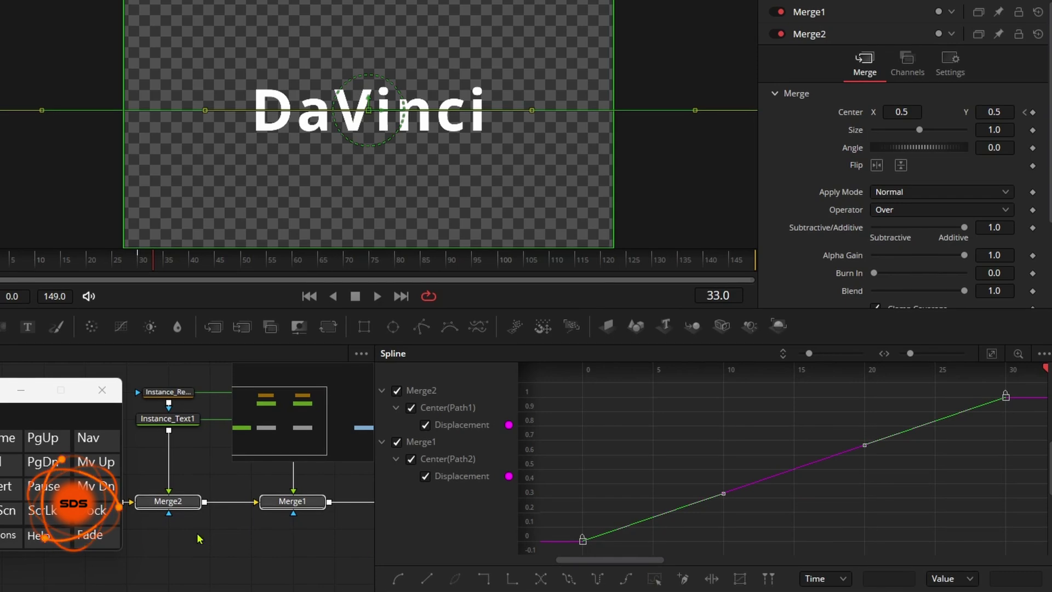
pyautogui.click(653, 578)
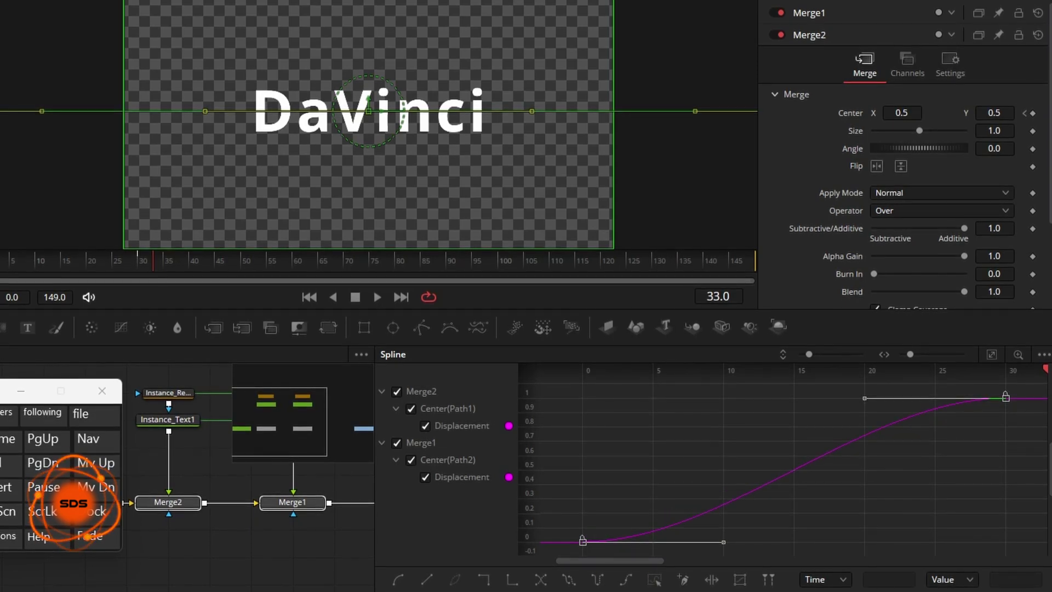
# Step: Close the Spline editor and minimize the On-Screen Keyboard
pyautogui.click(397, 392)
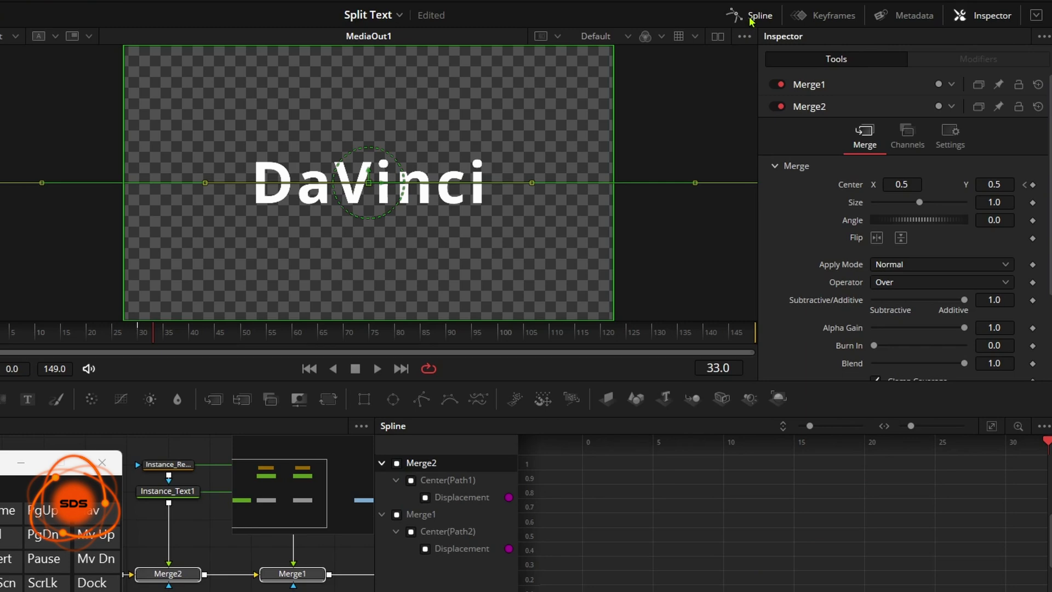
pyautogui.click(736, 15)
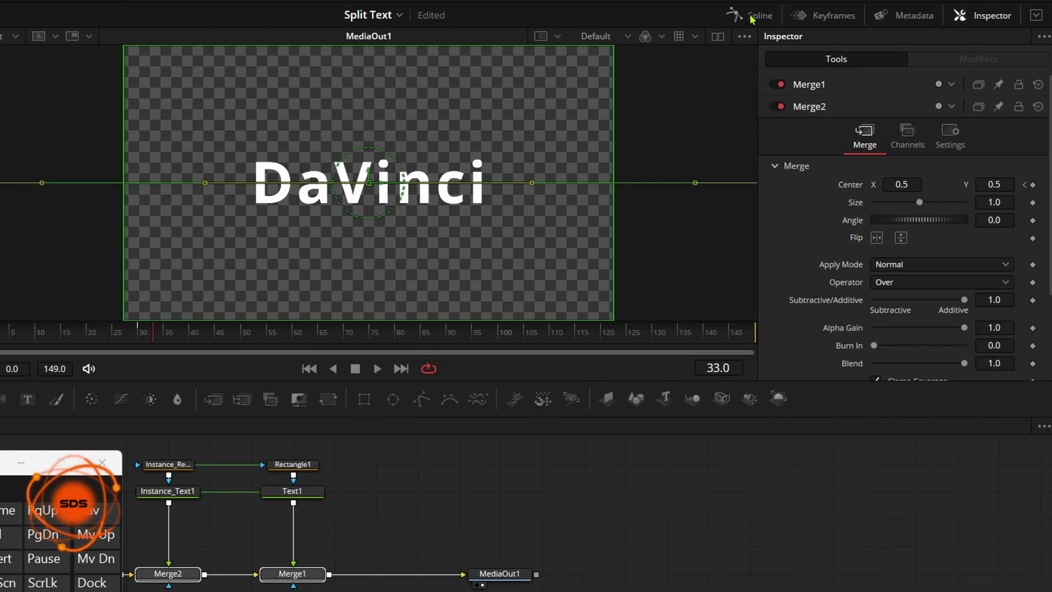
pyautogui.moveTo(55, 463); pyautogui.dragTo(723, 463)
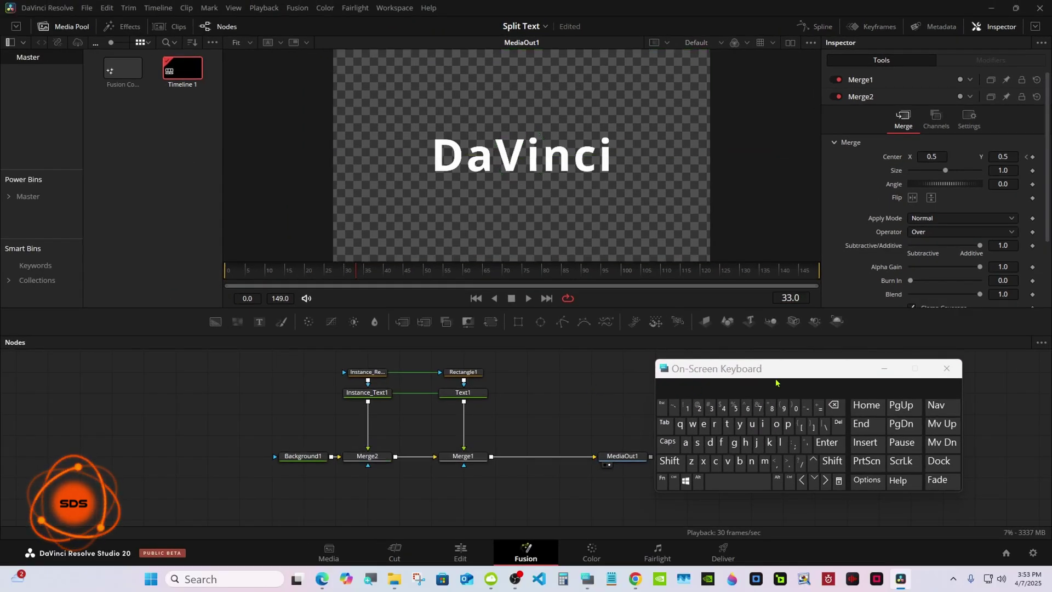
pyautogui.click(883, 368)
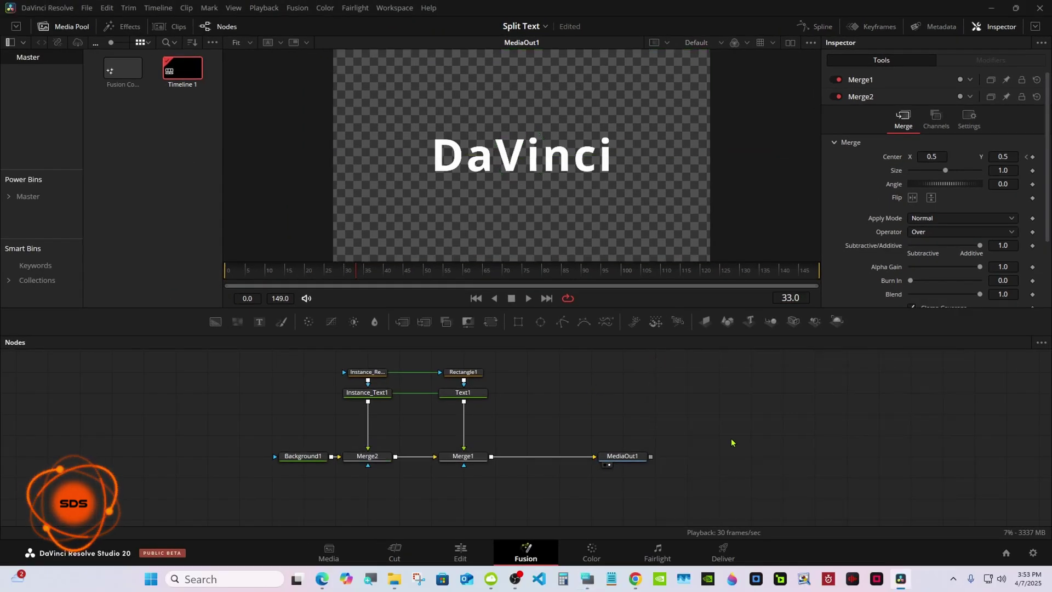
# Step: Play the split text animation from the start of the timeline on the Edit page and return to the Fusion page
pyautogui.click(474, 542)
pyautogui.moveTo(388, 420); pyautogui.dragTo(369, 420)
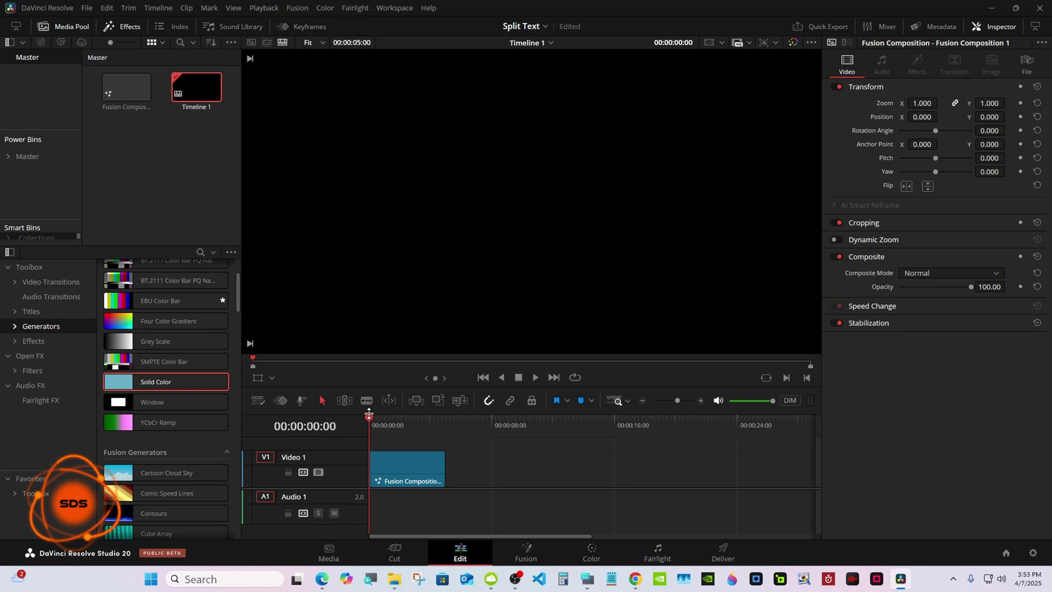
pyautogui.click(534, 377)
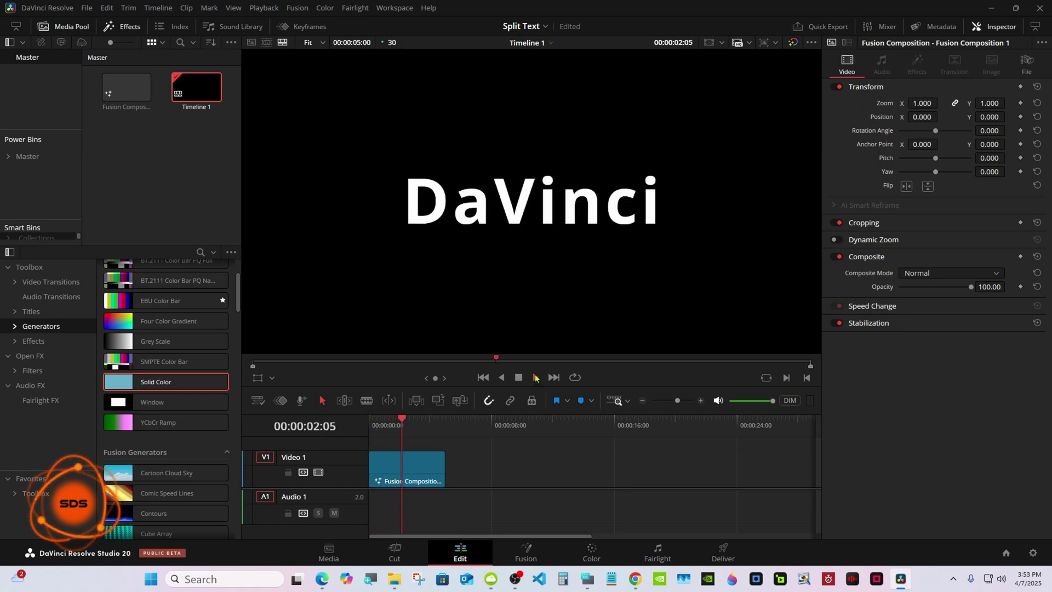
pyautogui.click(526, 552)
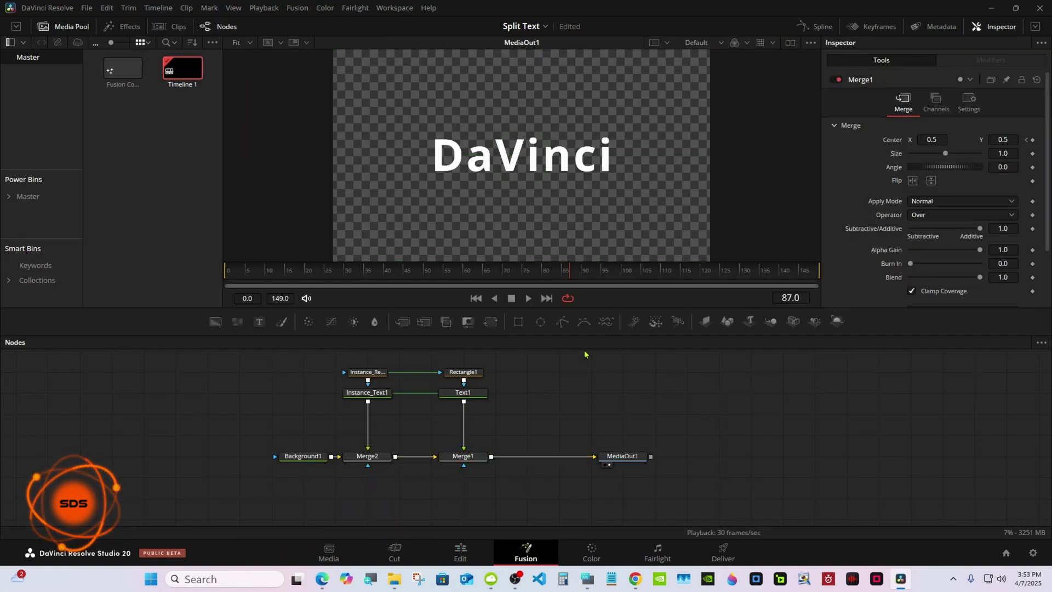
# Step: Insert a Transform node after Merge1 and move MediaOut1 farther away to make room in the node chain
pyautogui.press('ctrl+super+o')
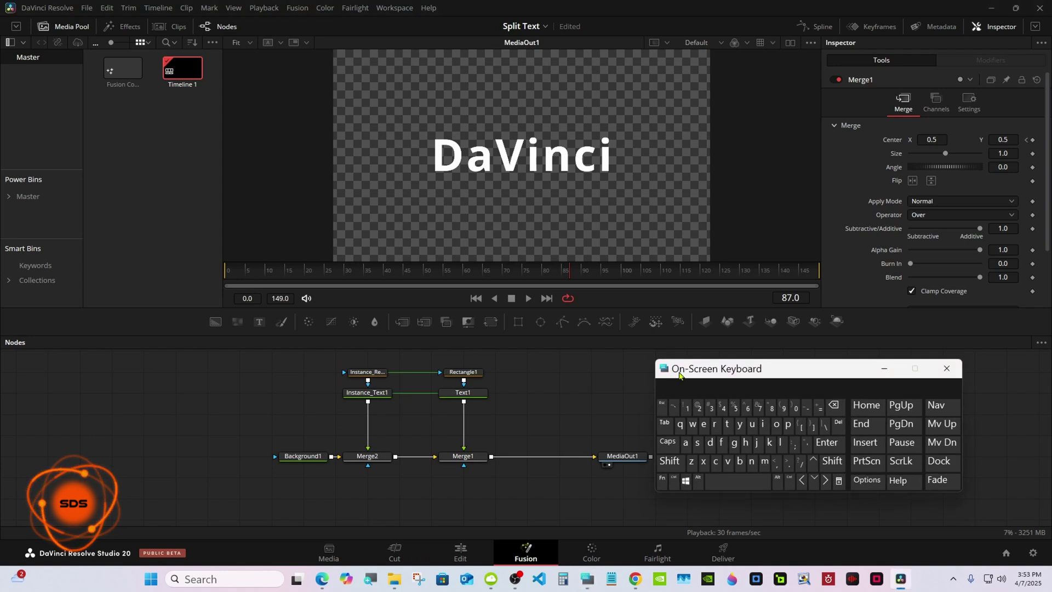
pyautogui.click(469, 458)
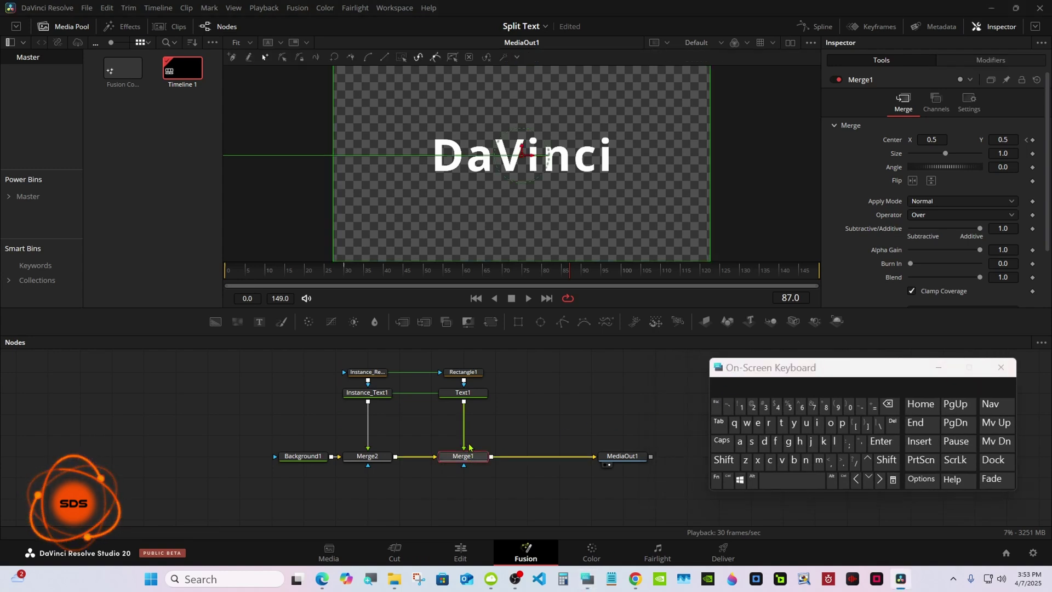
pyautogui.click(467, 321)
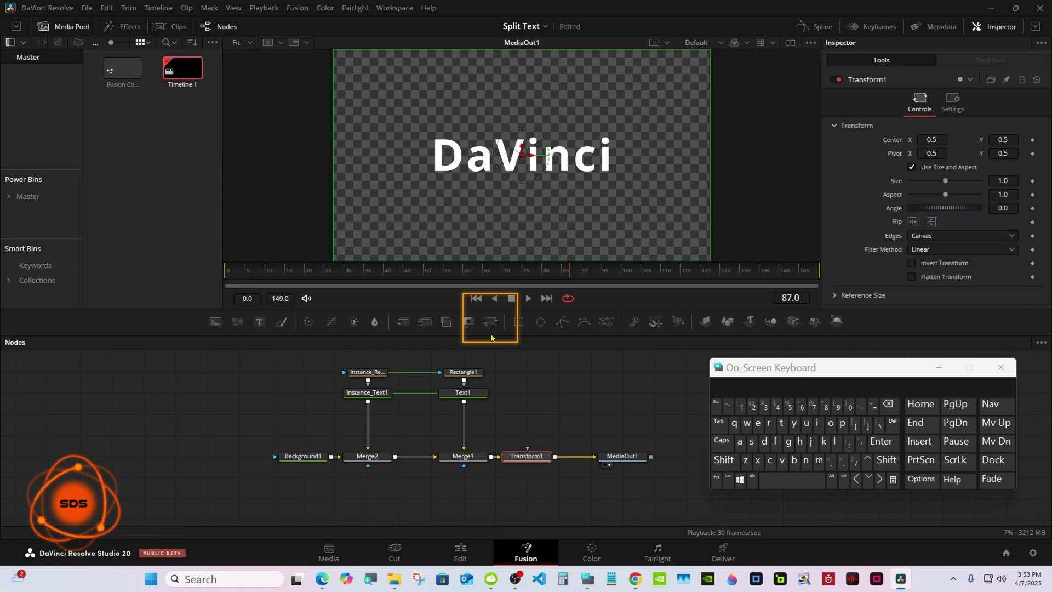
pyautogui.moveTo(618, 457); pyautogui.dragTo(684, 457)
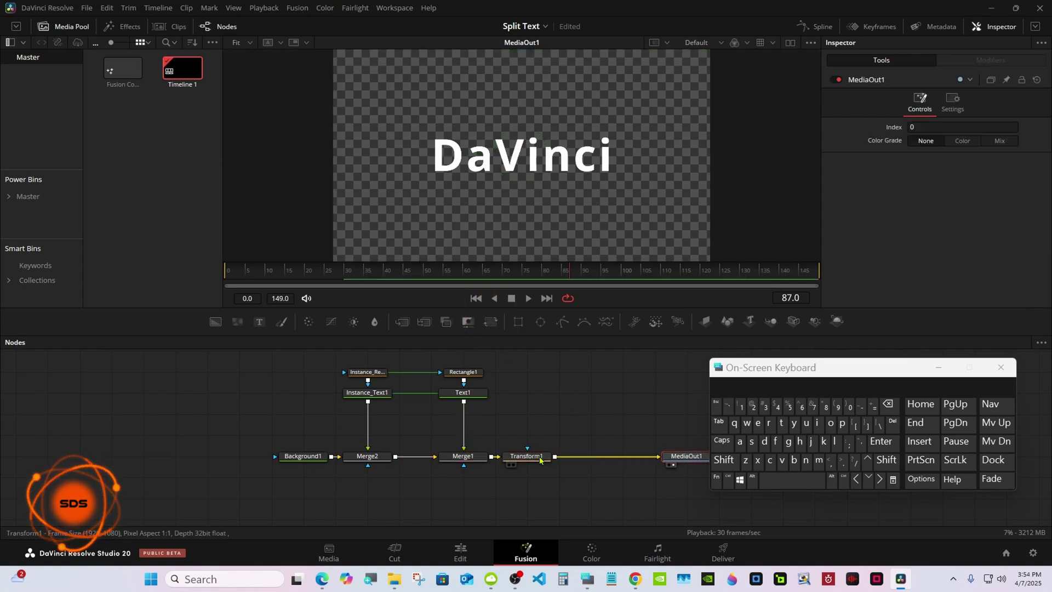
# Step: Add a Drop Shadow node between Transform1 and MediaOut1
pyautogui.click(539, 459)
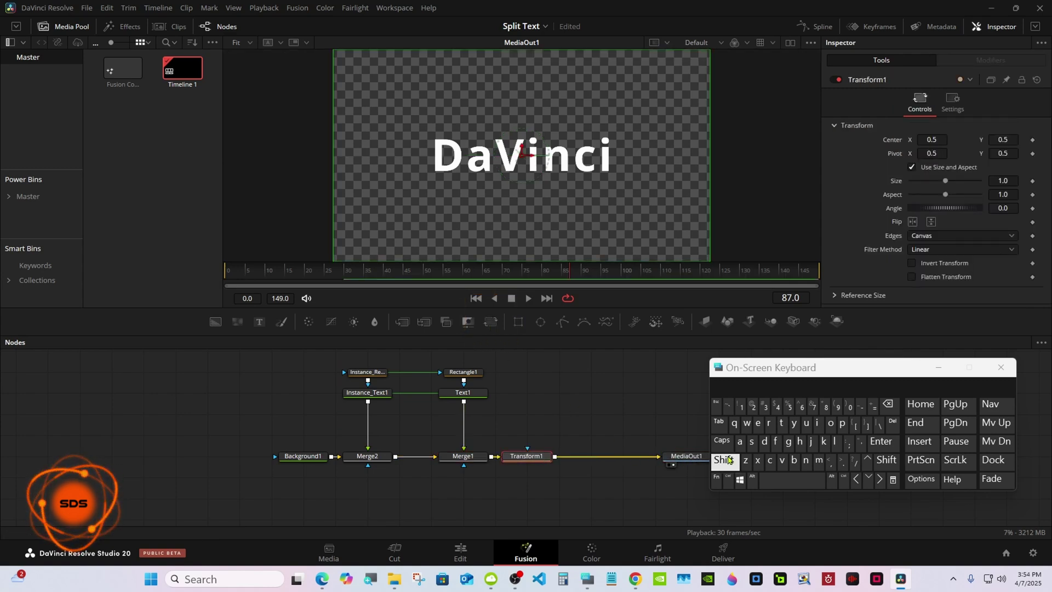
pyautogui.click(724, 460)
pyautogui.click(790, 480)
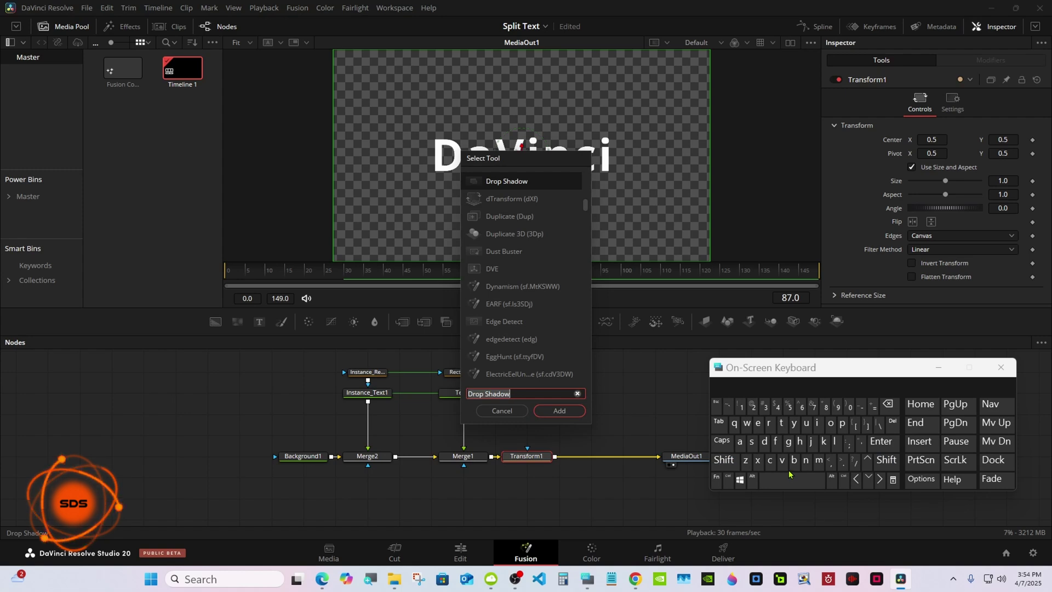
pyautogui.click(559, 410)
# Step: Rename the Transform1 node to Main_Controls
pyautogui.click(523, 458)
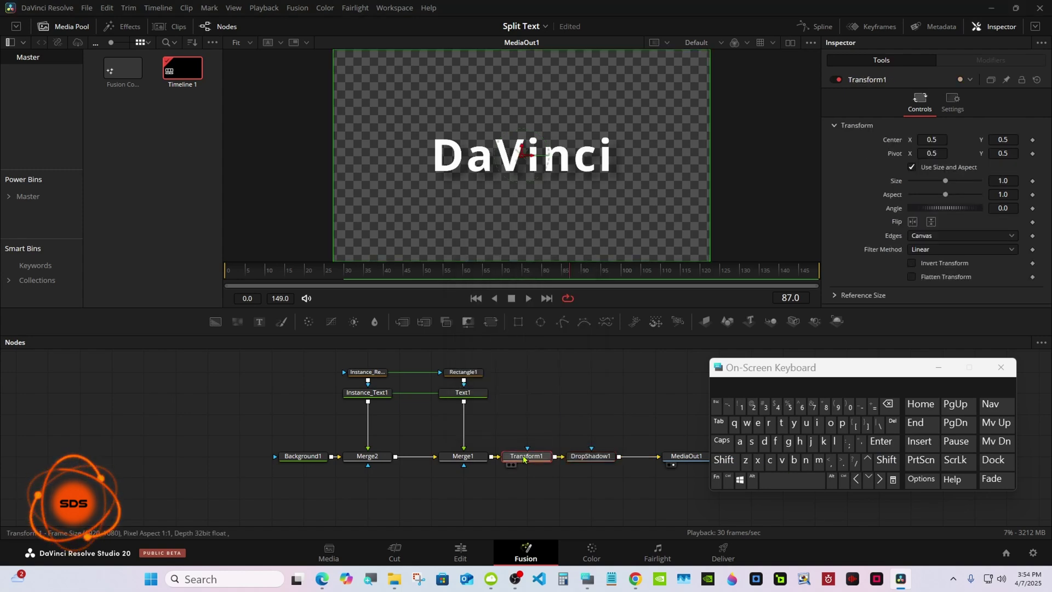
pyautogui.rightClick(523, 454)
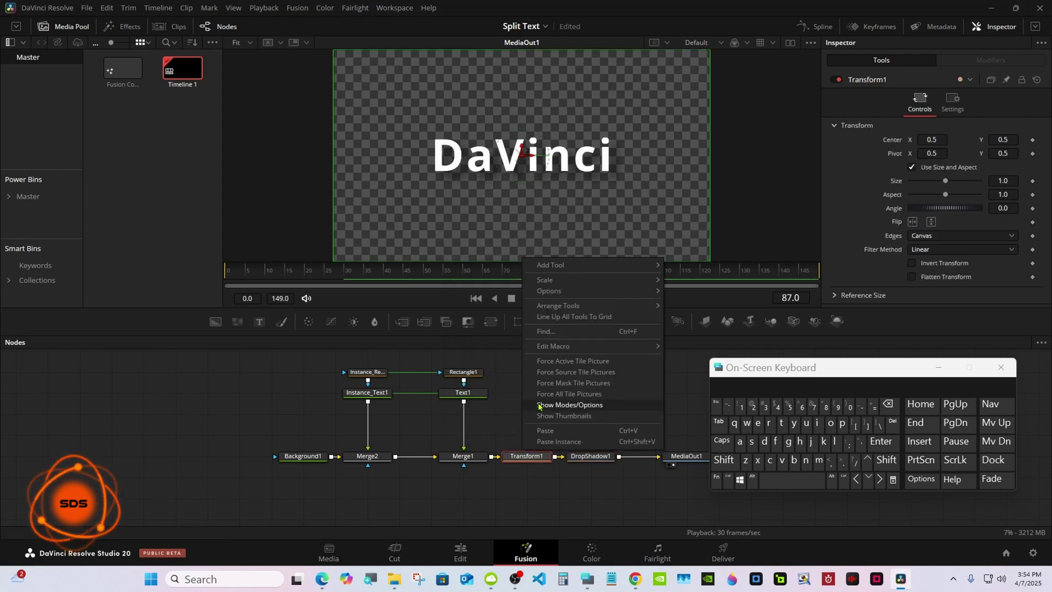
pyautogui.press('Escape')
pyautogui.rightClick(520, 456)
pyautogui.click(540, 351)
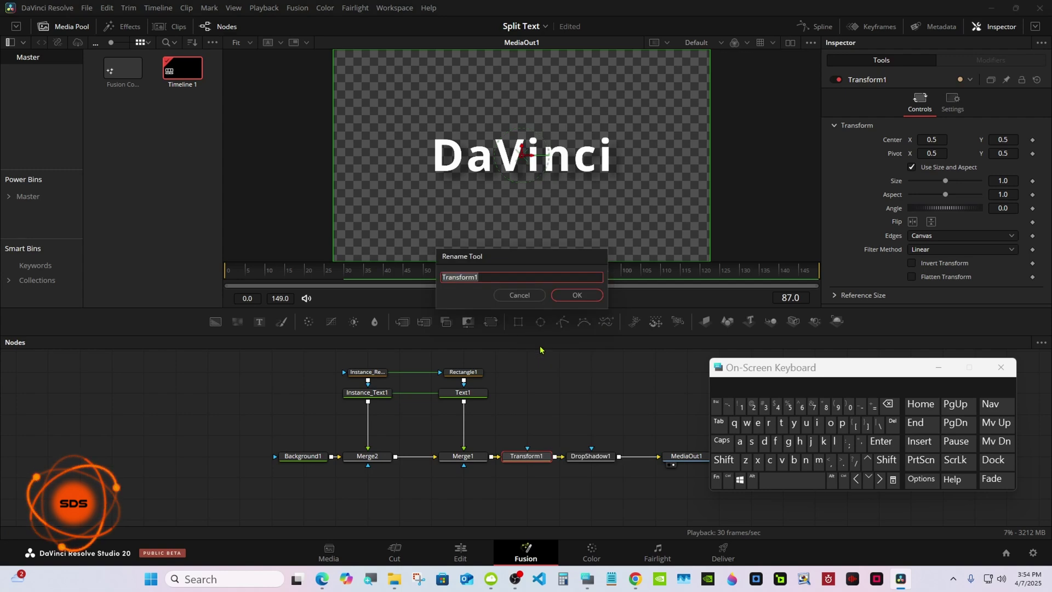
pyautogui.click(723, 460)
pyautogui.click(818, 460)
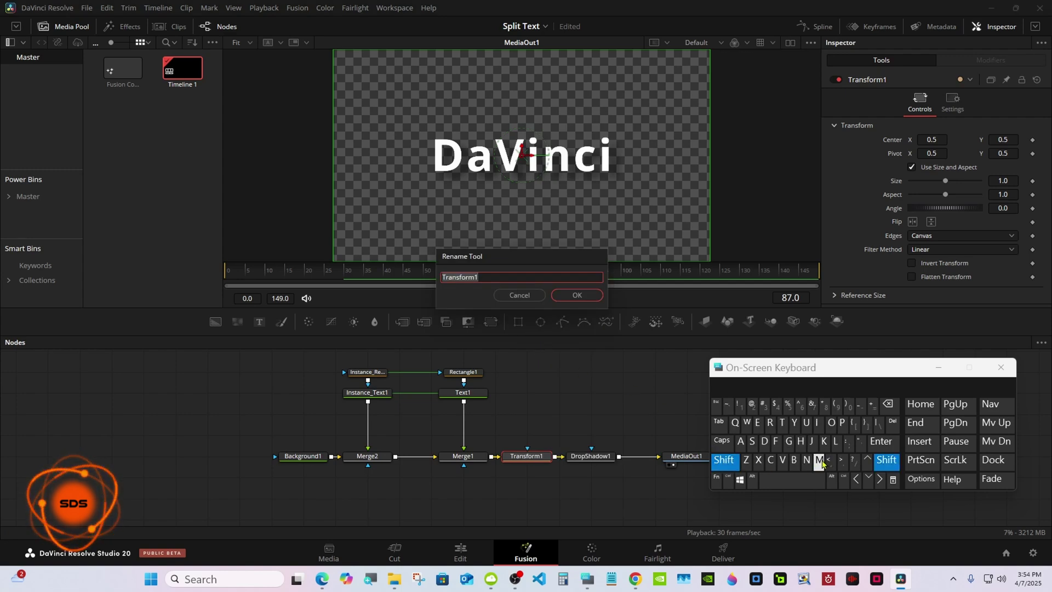
pyautogui.click(752, 441)
pyautogui.click(816, 423)
pyautogui.click(805, 460)
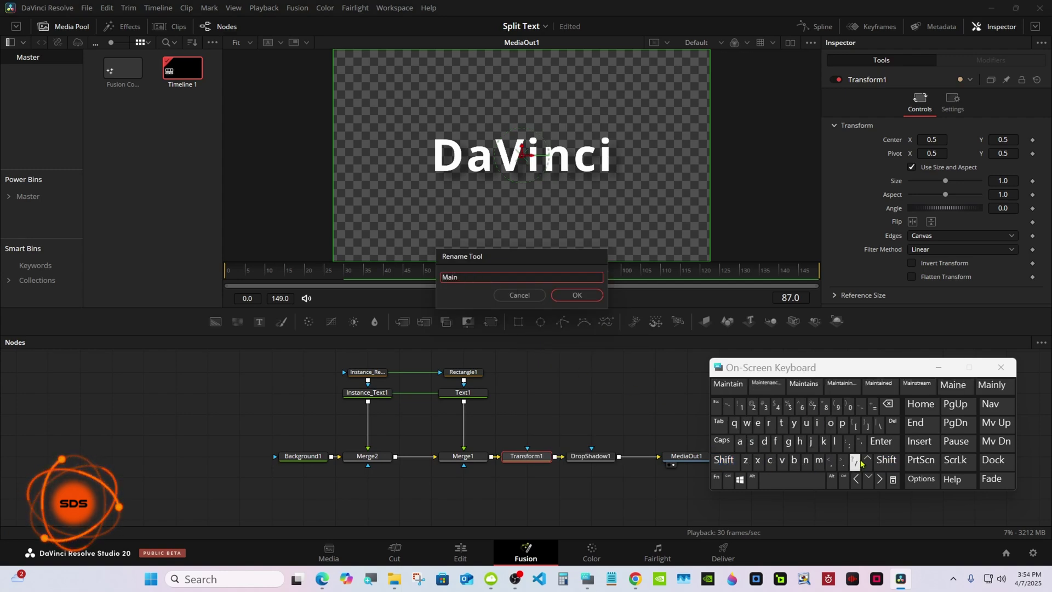
pyautogui.click(886, 460)
pyautogui.click(861, 406)
pyautogui.write('Controls')
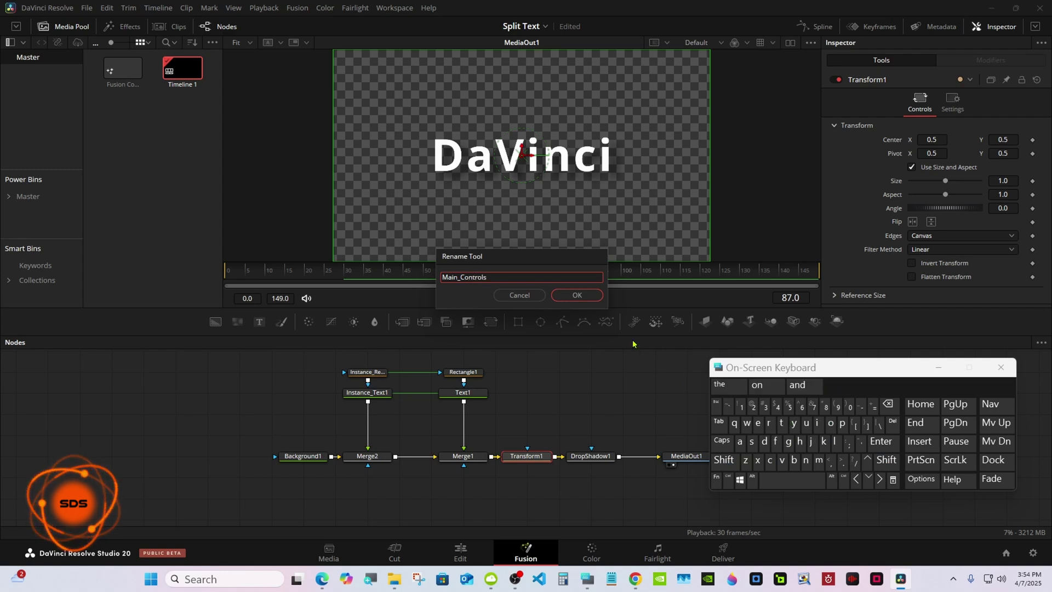
pyautogui.press('Return')
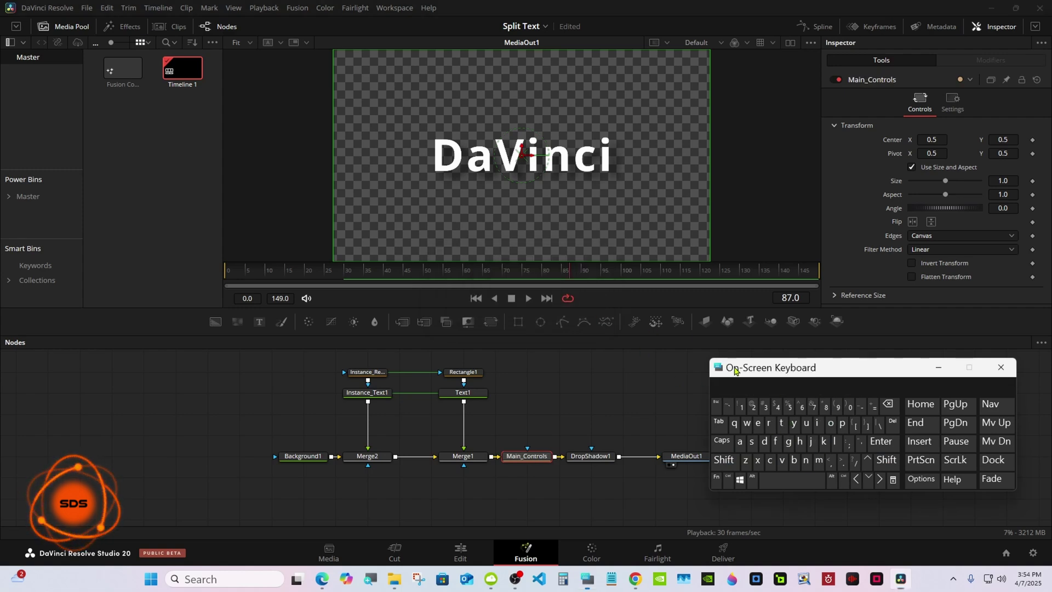
# Step: Select Text1, Main_Controls and DropShadow1 in that order, and extend the selection to all remaining nodes
pyautogui.moveTo(728, 368); pyautogui.dragTo(772, 329)
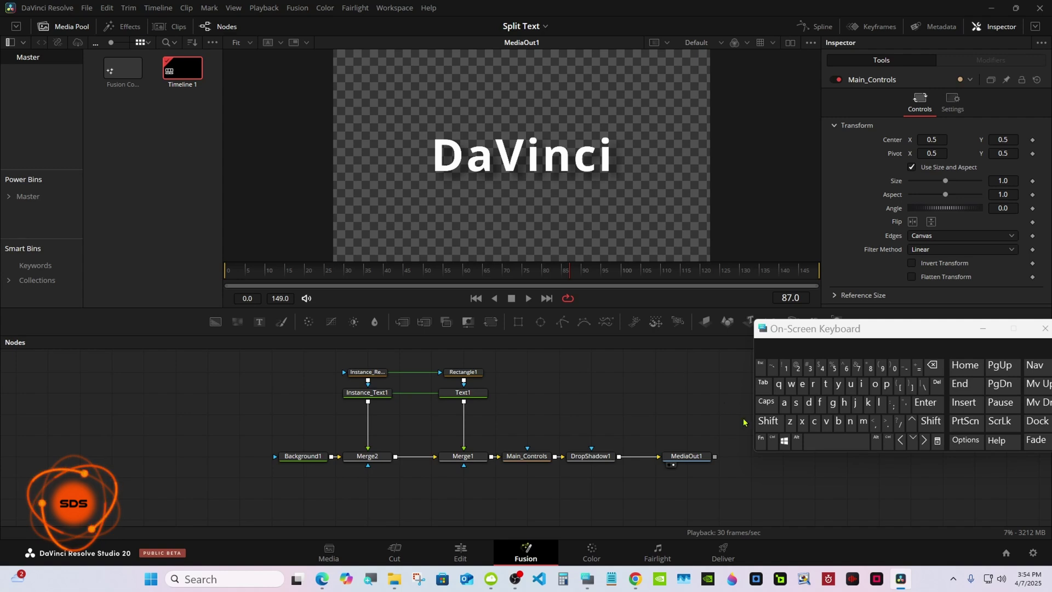
pyautogui.click(772, 441)
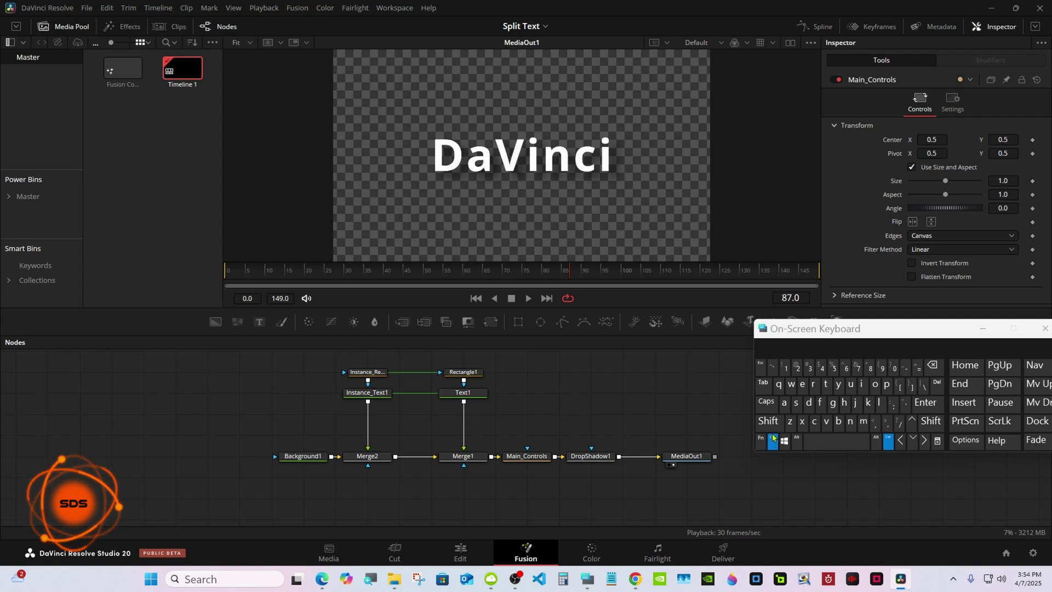
pyautogui.keyDown('ctrl'); pyautogui.click(446, 396); pyautogui.keyUp('ctrl')
pyautogui.keyDown('ctrl'); pyautogui.click(520, 459); pyautogui.keyUp('ctrl')
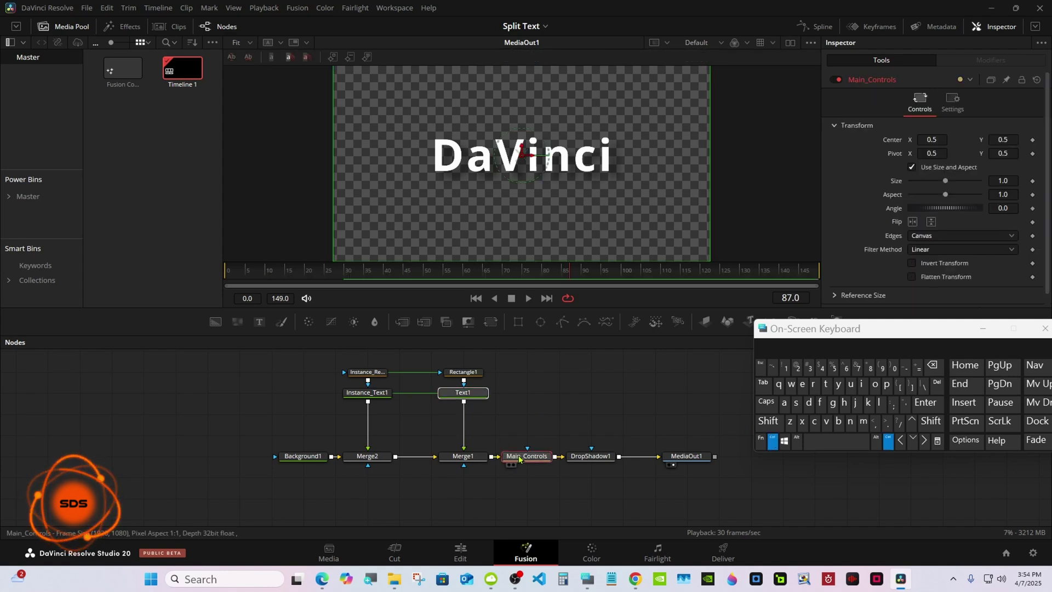
pyautogui.keyDown('ctrl'); pyautogui.click(590, 455); pyautogui.keyUp('ctrl')
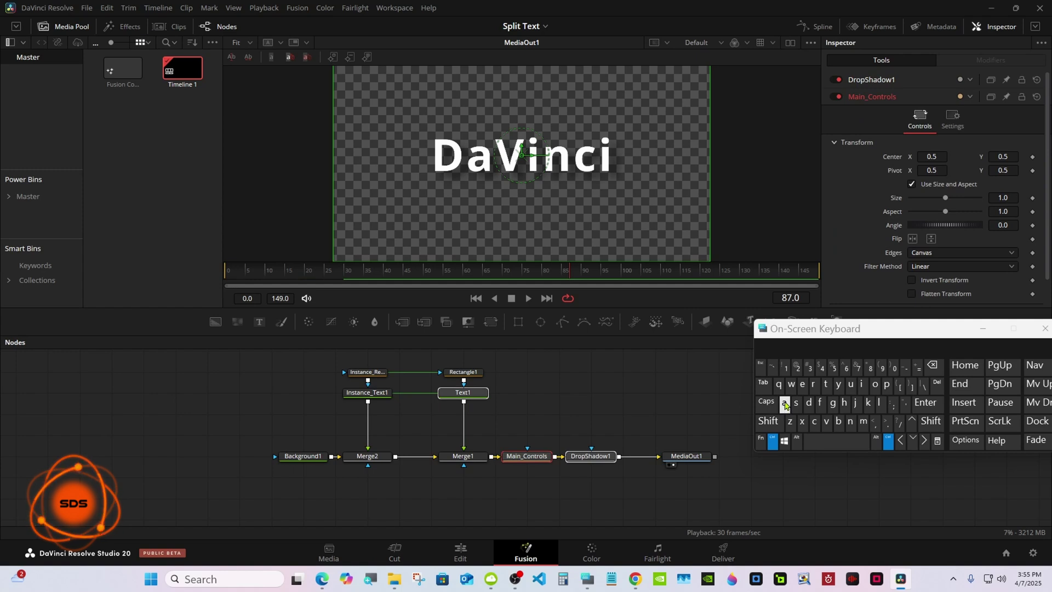
pyautogui.click(784, 404)
pyautogui.click(774, 441)
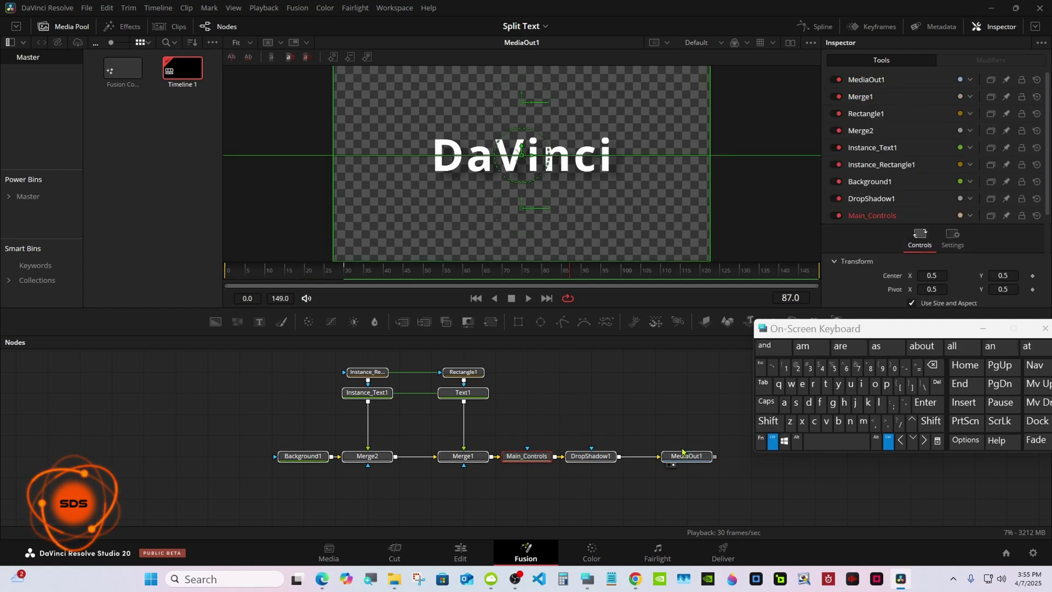
# Step: Create a macro from the selected nodes and keep the On-Screen Keyboard within reach of the macro editor
pyautogui.rightClick(520, 455)
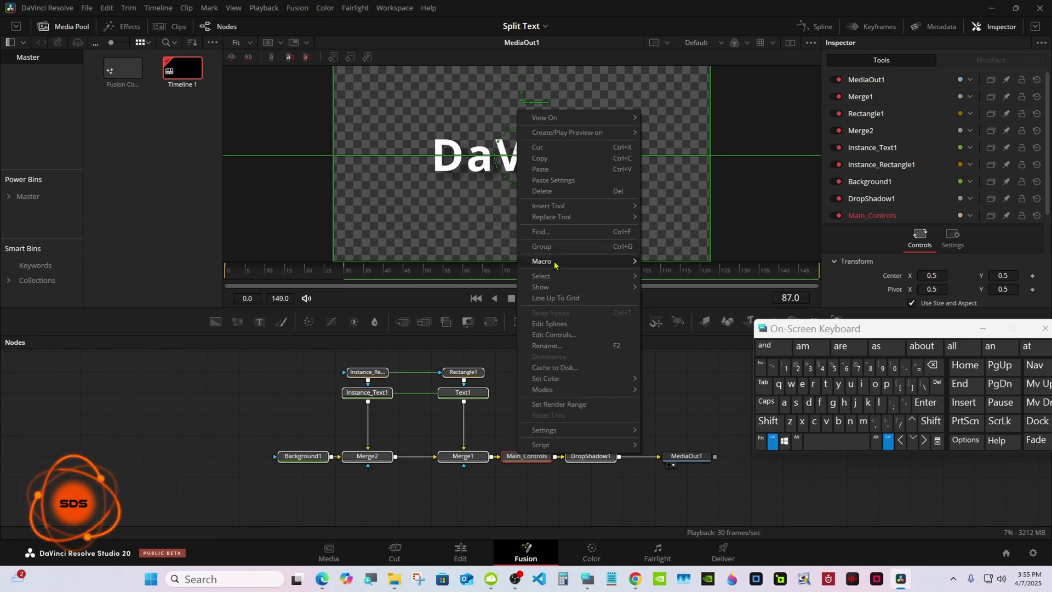
pyautogui.moveTo(554, 261)
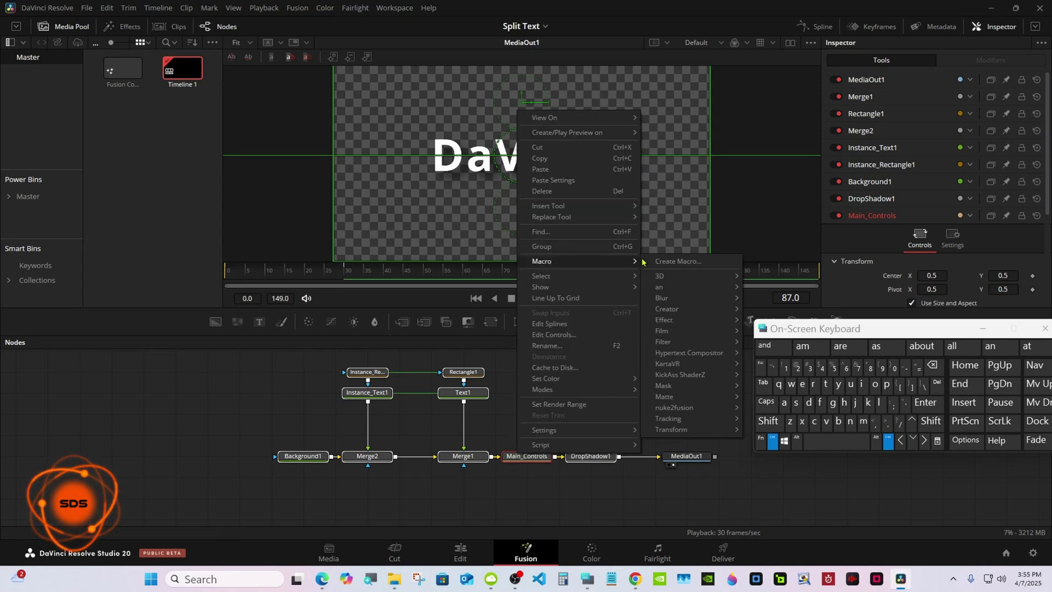
pyautogui.click(682, 261)
pyautogui.click(772, 441)
pyautogui.moveTo(806, 328); pyautogui.dragTo(713, 329)
# Step: Name the macro Split Text Tutorial and move the On-Screen Keyboard clear of the parameter list
pyautogui.click(609, 114)
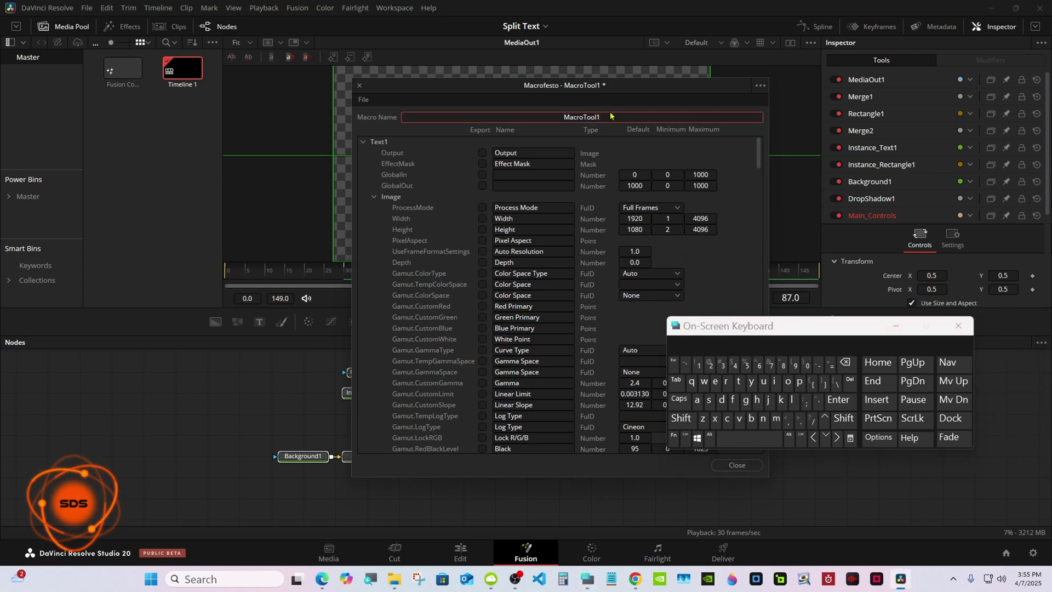
pyautogui.press('BackSpace')
pyautogui.press('BackSpace')
pyautogui.press('BackSpace')
pyautogui.press('BackSpace')
pyautogui.press('BackSpace')
pyautogui.press('BackSpace')
pyautogui.press('BackSpace')
pyautogui.press('BackSpace')
pyautogui.press('BackSpace')
pyautogui.press('BackSpace')
pyautogui.write('Sp')
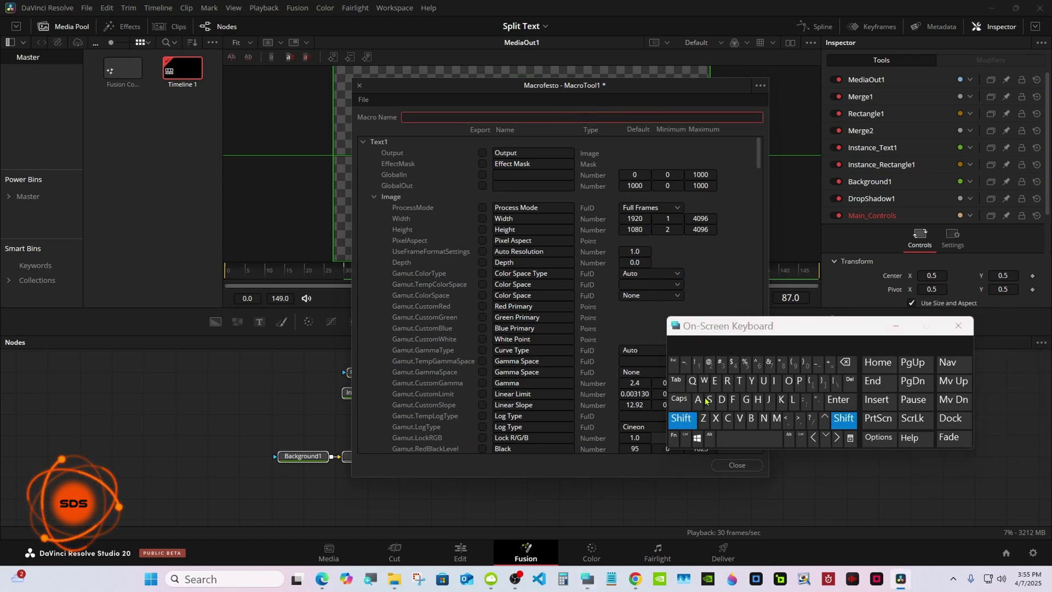
pyautogui.write('lit Te')
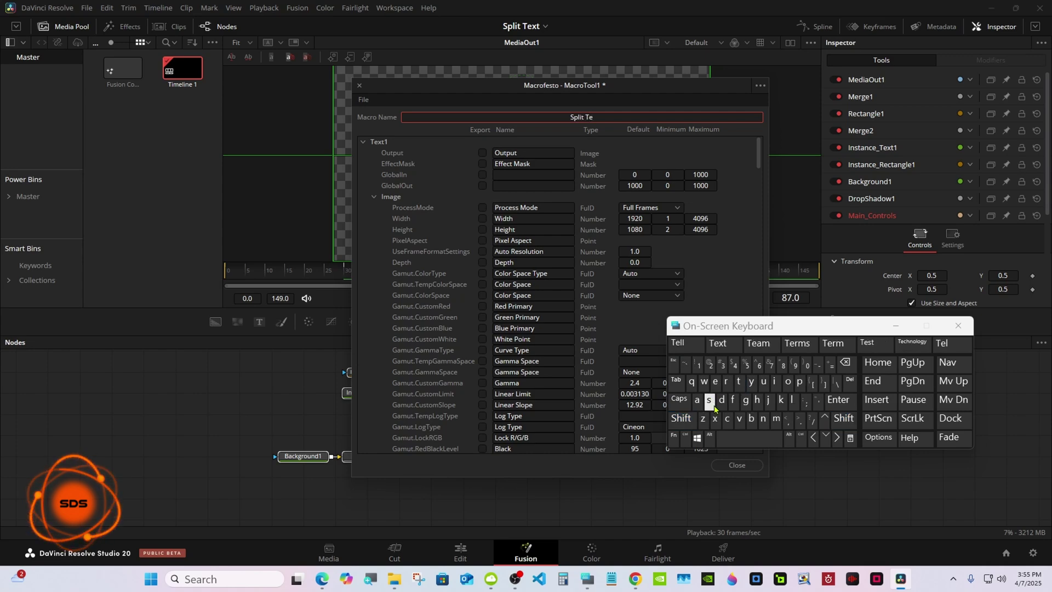
pyautogui.write('xt Tutorial')
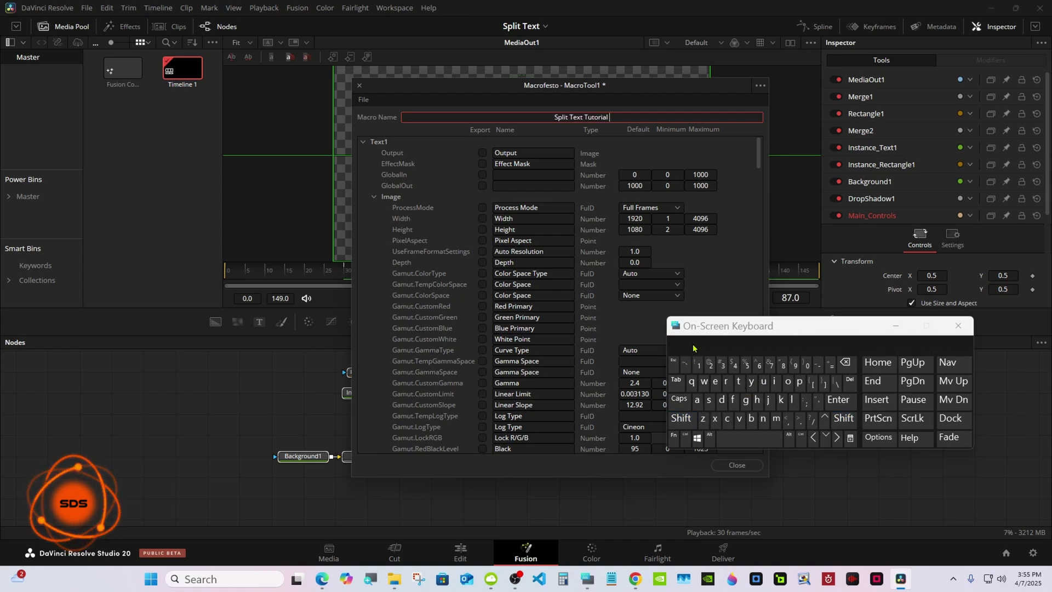
pyautogui.moveTo(690, 329); pyautogui.dragTo(745, 287)
# Step: Export Text1's styled text, font, style, color, size, tracking, line spacing and anchor parameters, and collapse its groups
pyautogui.click(414, 201)
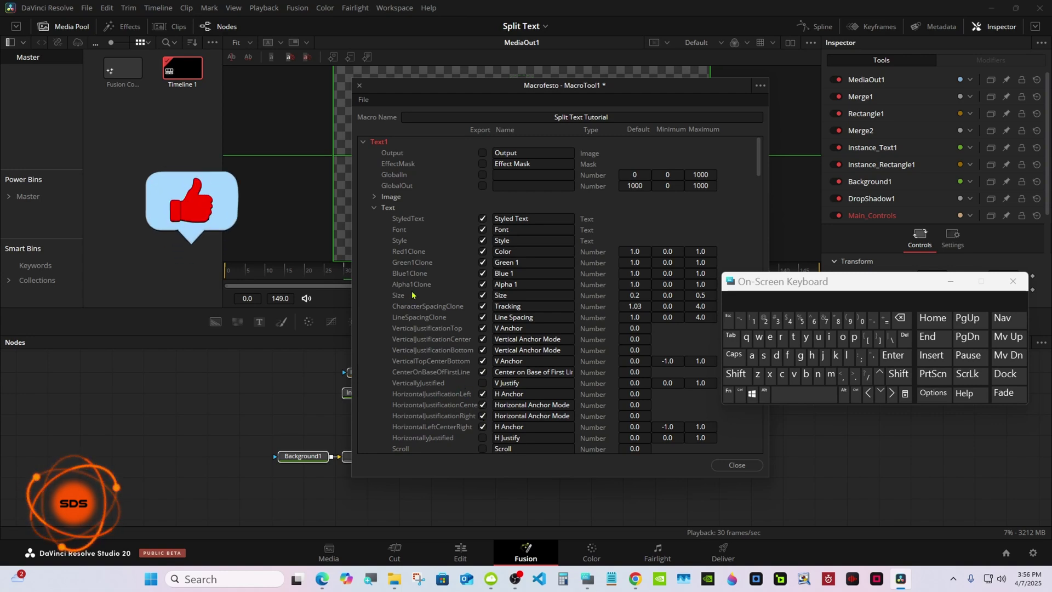
pyautogui.click(374, 208)
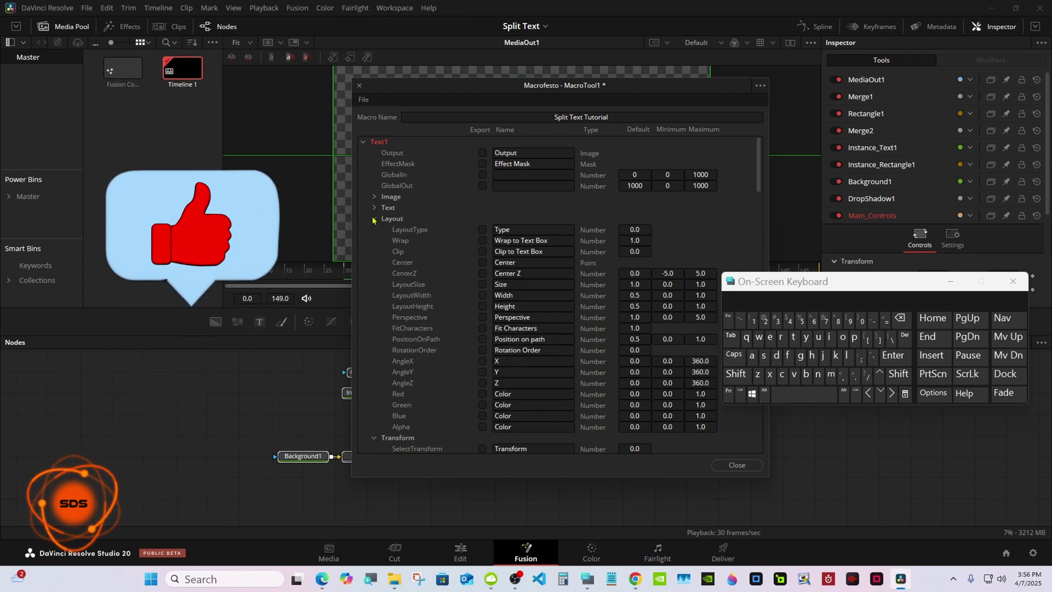
pyautogui.click(375, 218)
pyautogui.click(362, 141)
# Step: Export the Center parameter of Main_Controls in the macro and collapse that node's list
pyautogui.click(362, 152)
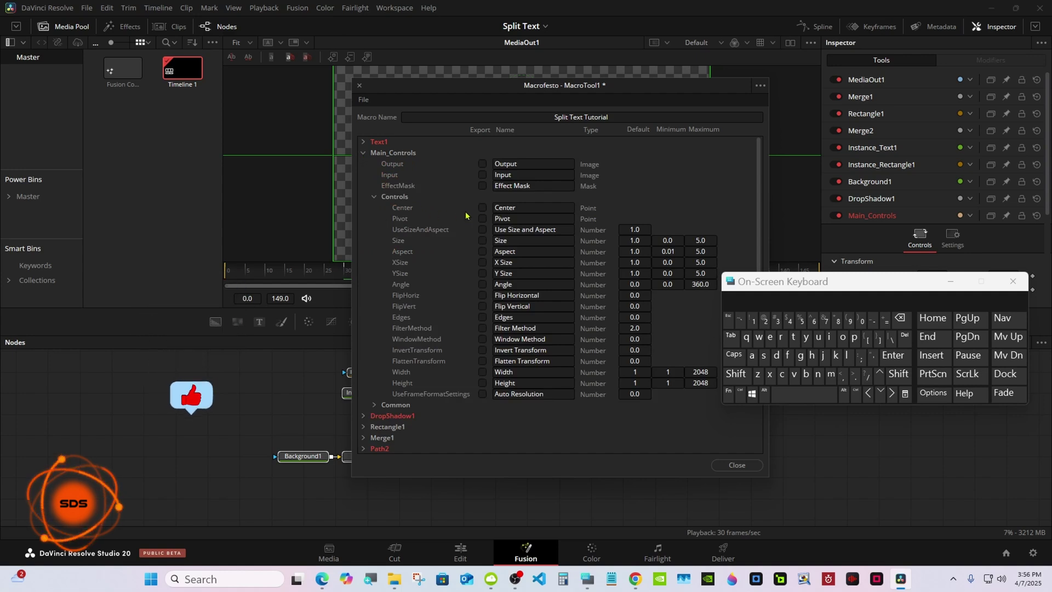
pyautogui.click(482, 208)
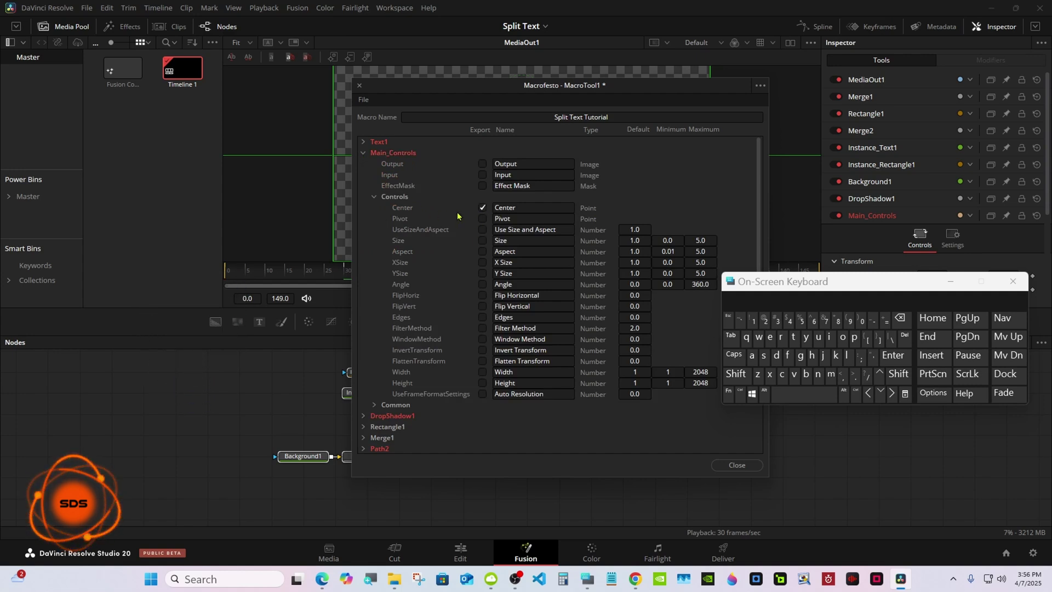
pyautogui.click(374, 196)
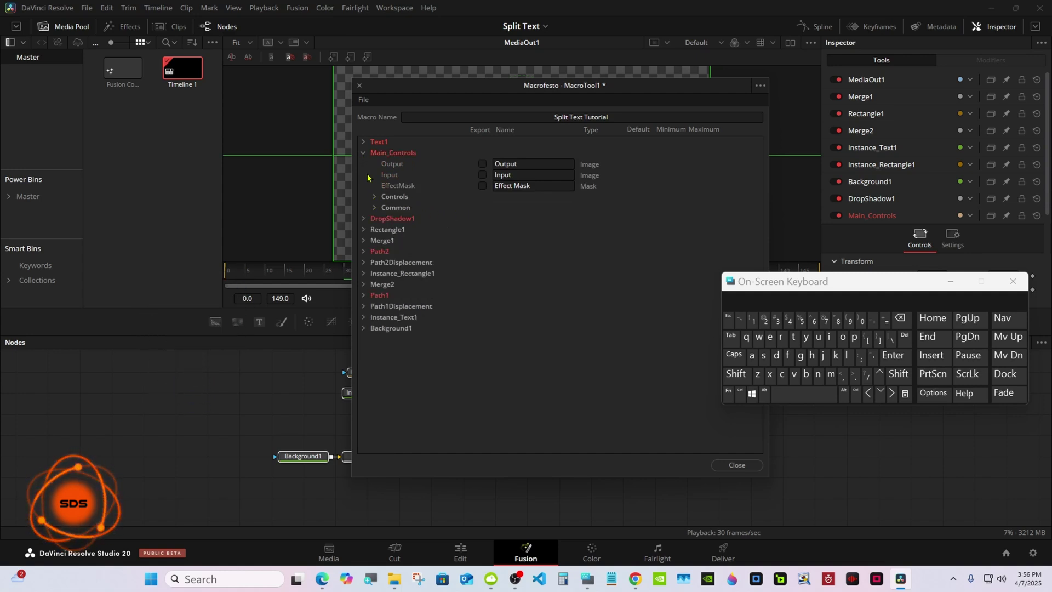
pyautogui.click(362, 154)
# Step: Export DropShadow1's Shadow Strength, Drop Angle, Drop Distance and Blur parameters and collapse its list
pyautogui.click(363, 164)
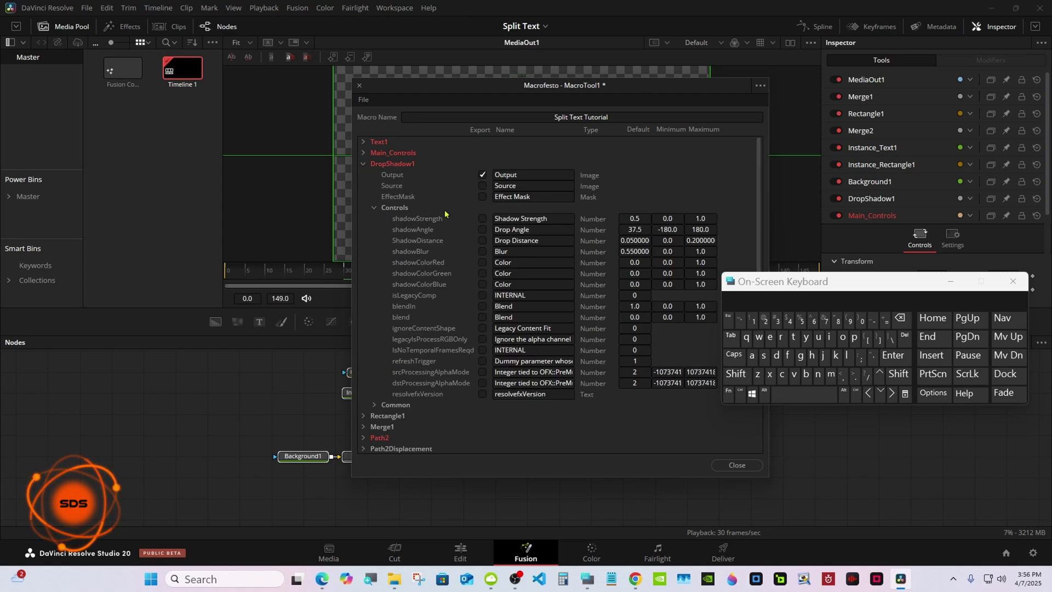
pyautogui.click(482, 229)
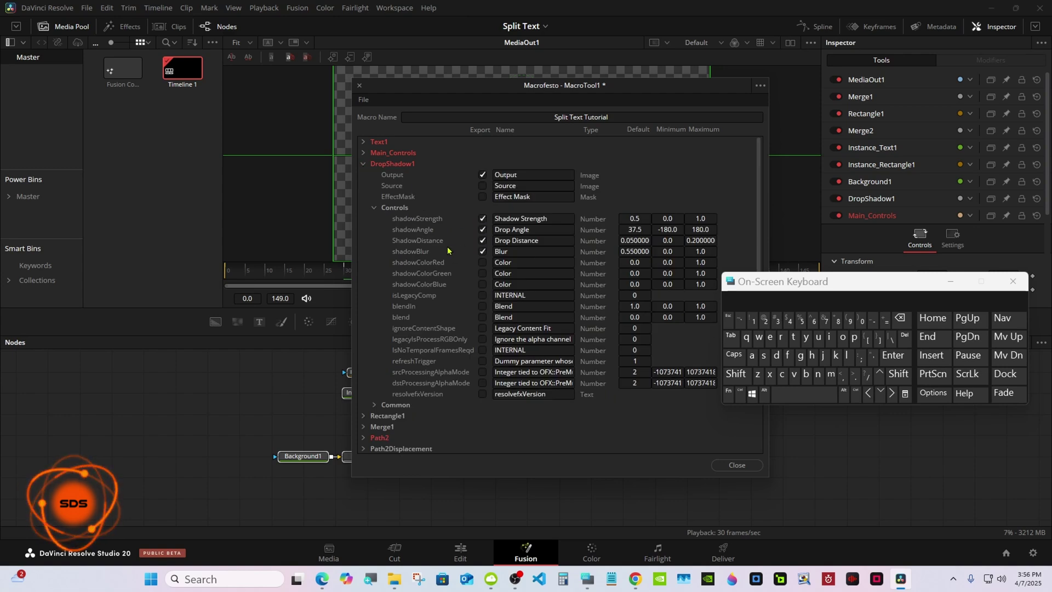
pyautogui.click(374, 207)
pyautogui.click(362, 165)
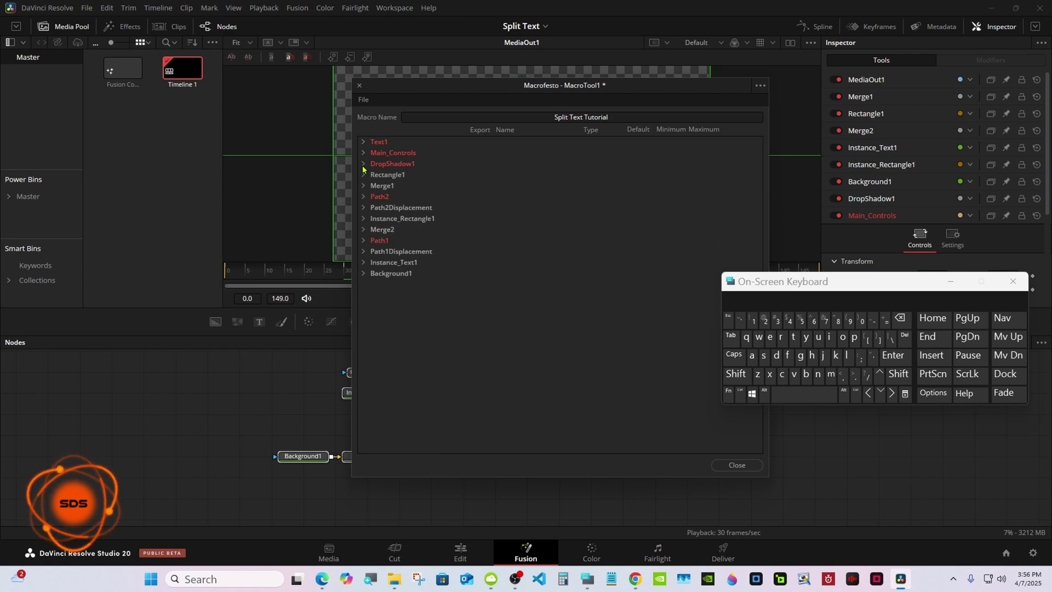
# Step: Save the macro as a group named Split Text Tutorial.setting in Fusion's Templates > Edit > Titles > Split_Text folder and close the macro editor
pyautogui.click(363, 100)
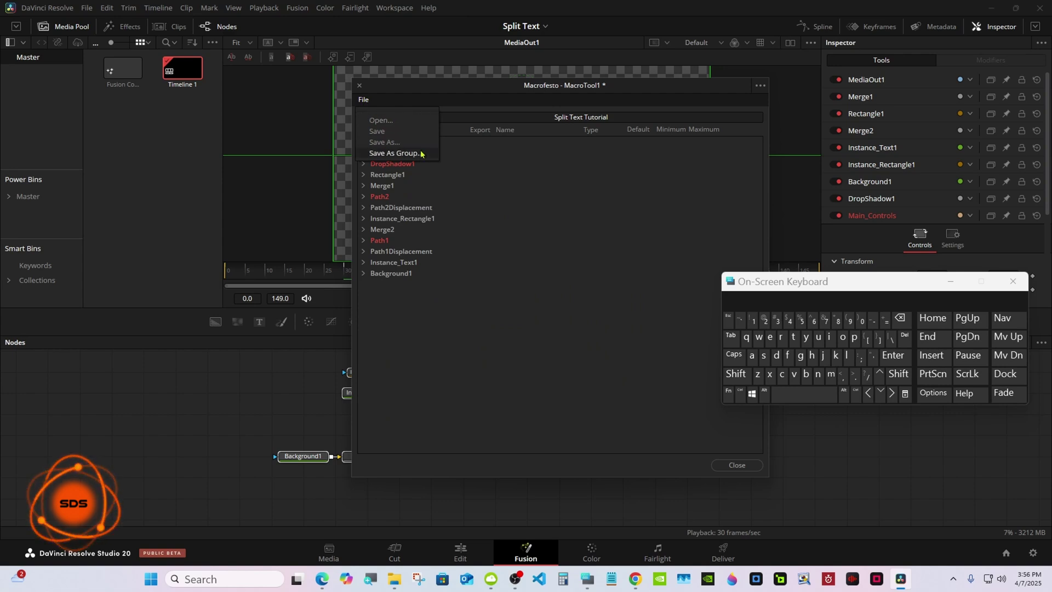
pyautogui.click(420, 154)
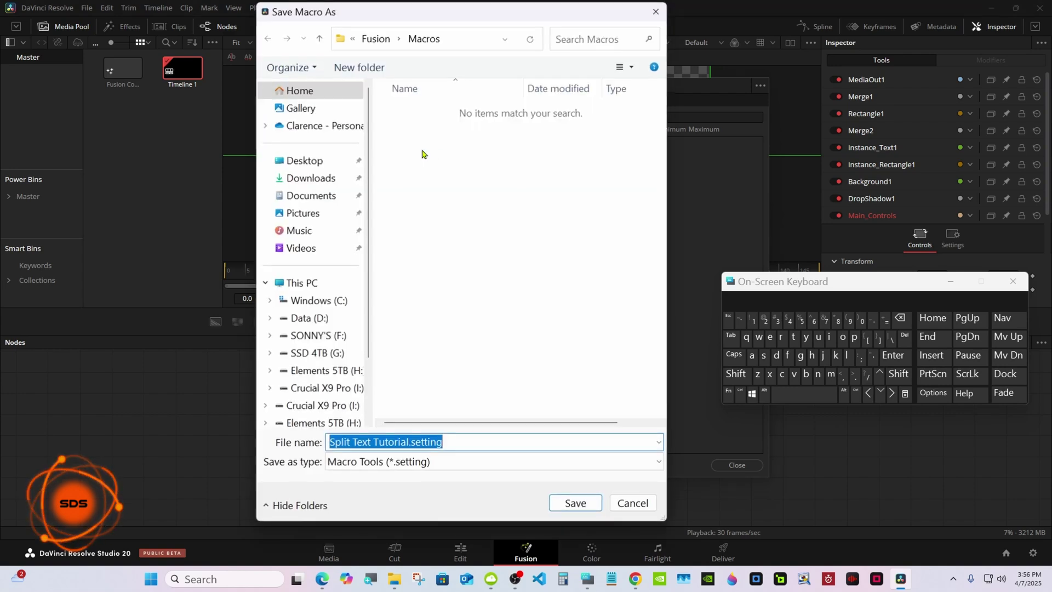
pyautogui.click(388, 41)
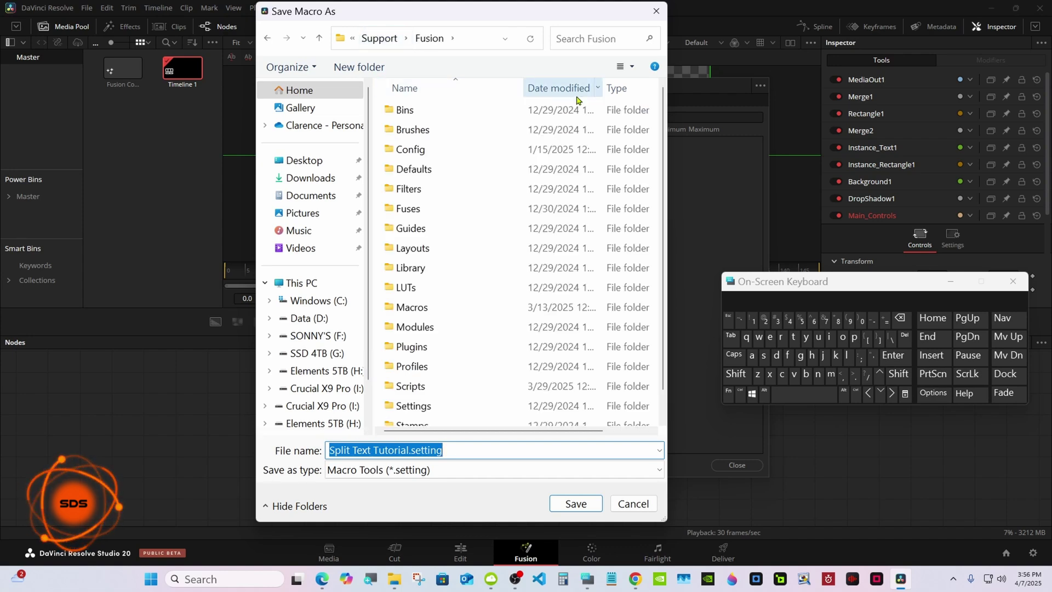
pyautogui.scroll(-1, 661, 295)
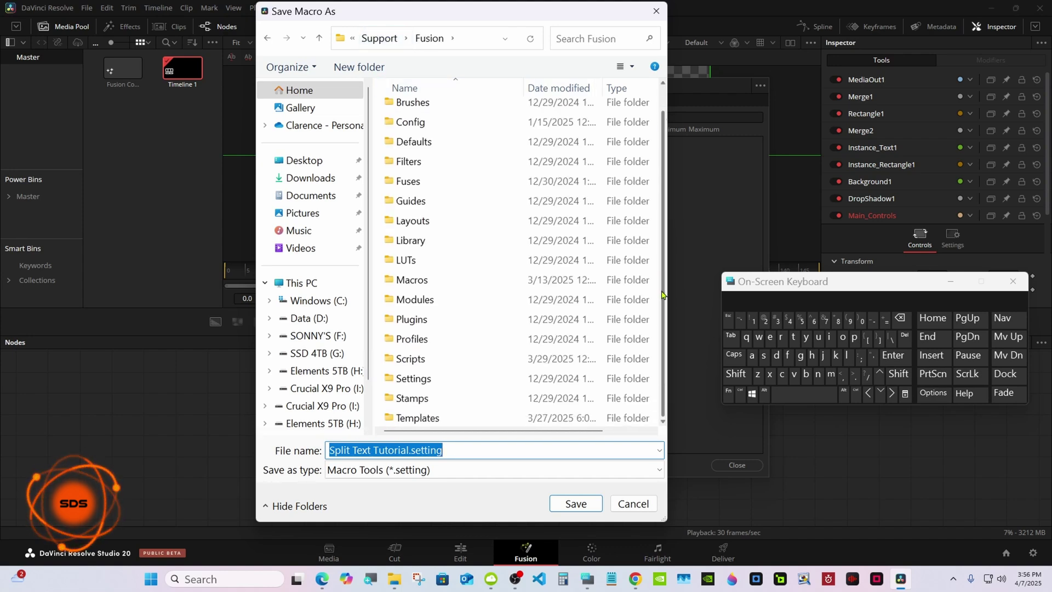
pyautogui.doubleClick(483, 417)
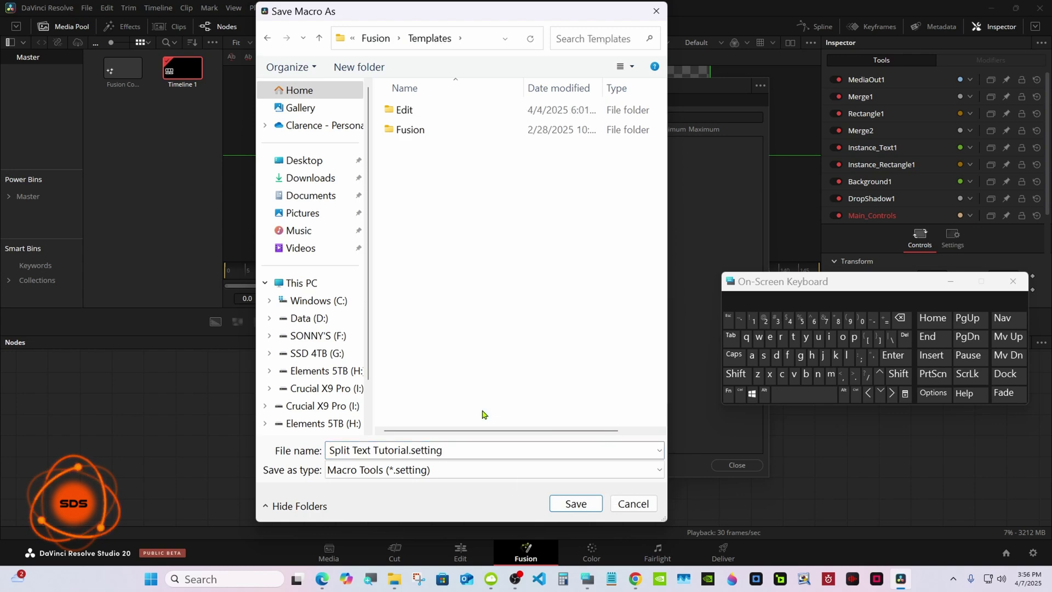
pyautogui.doubleClick(460, 112)
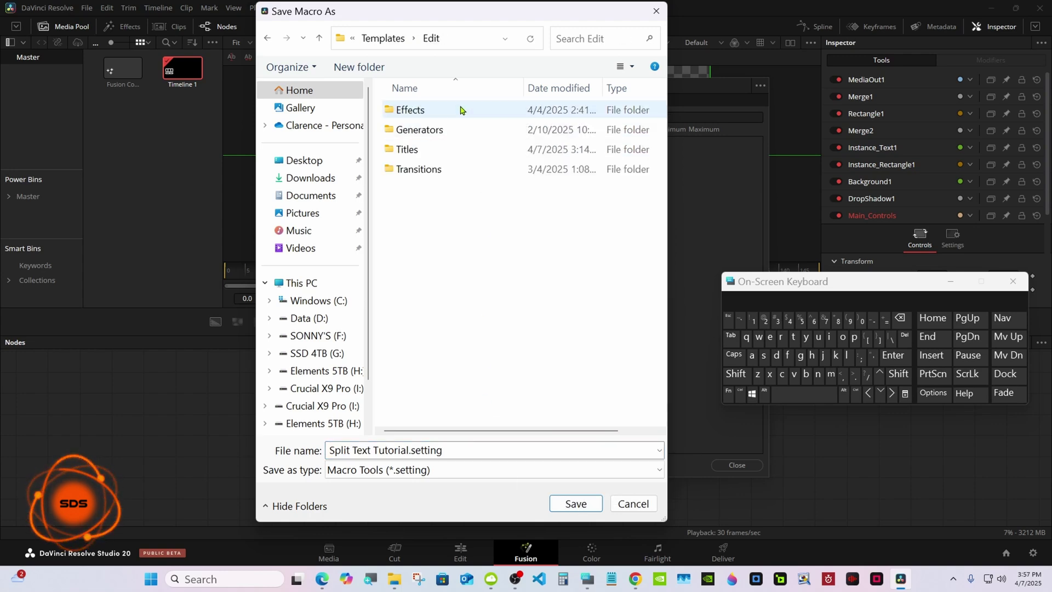
pyautogui.doubleClick(459, 147)
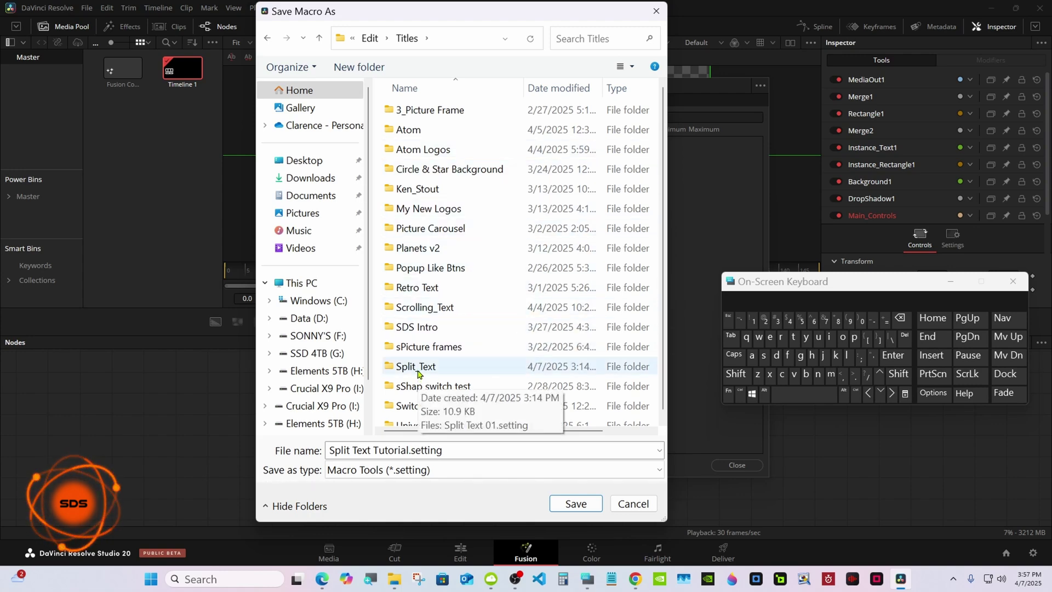
pyautogui.doubleClick(454, 366)
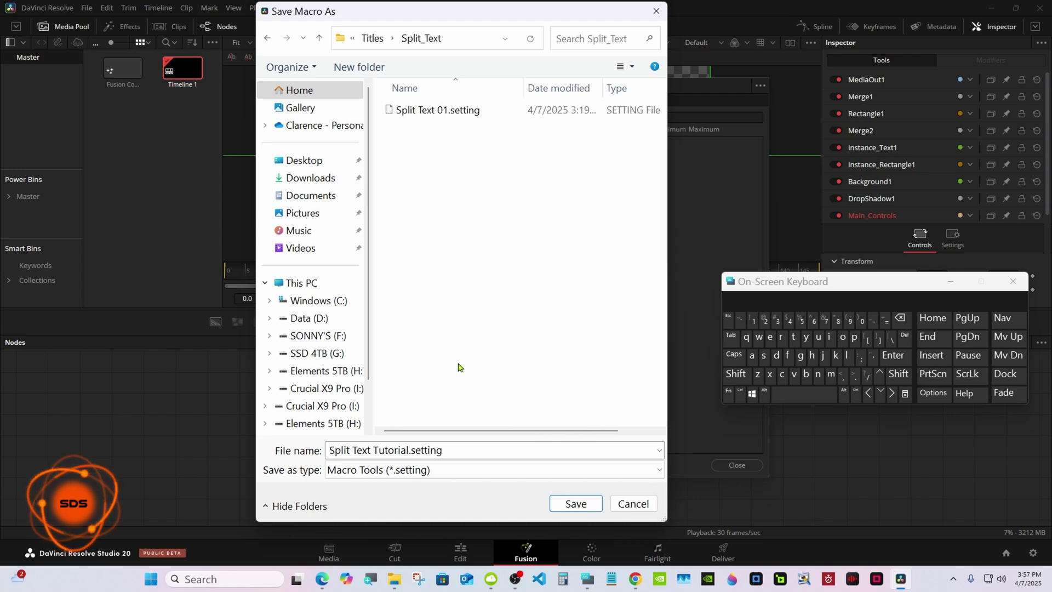
pyautogui.click(571, 502)
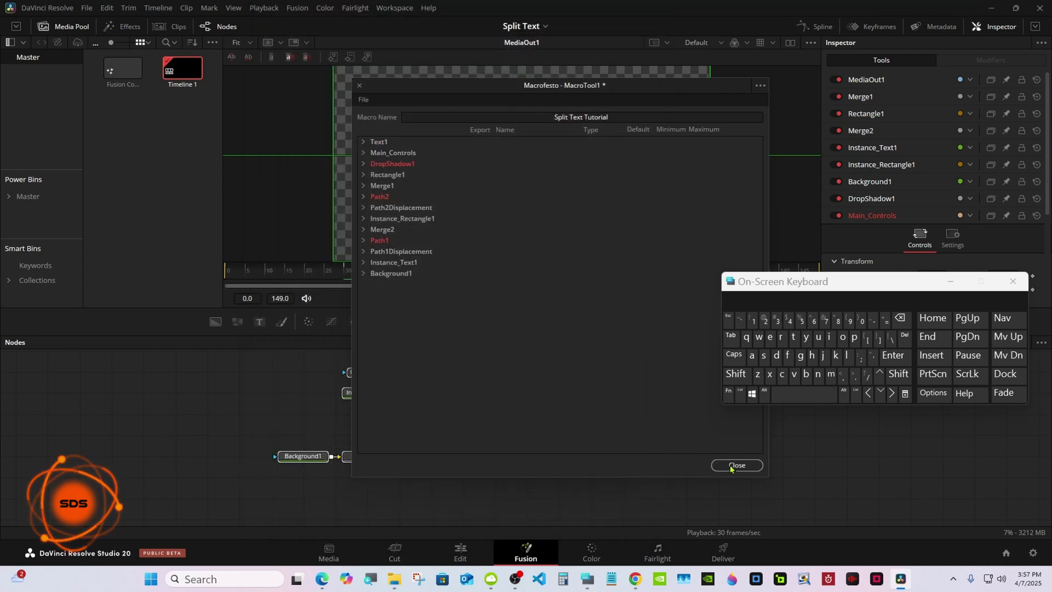
pyautogui.click(734, 465)
pyautogui.click(726, 358)
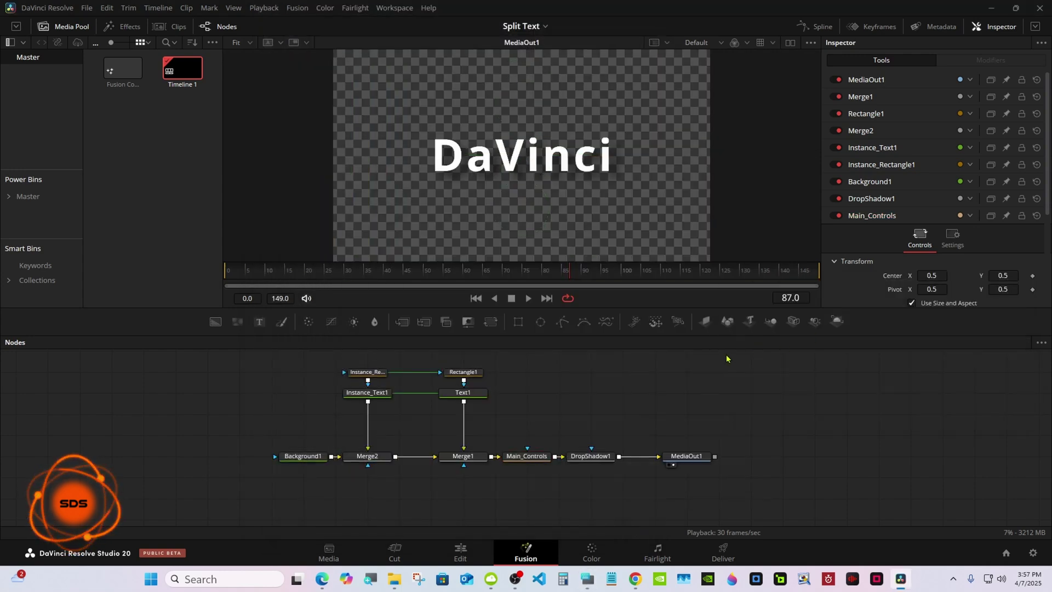
# Step: On the Edit page, place the Split Text Tutorial title from the Split_Text titles directly after the Fusion composition on Video 1
pyautogui.click(463, 552)
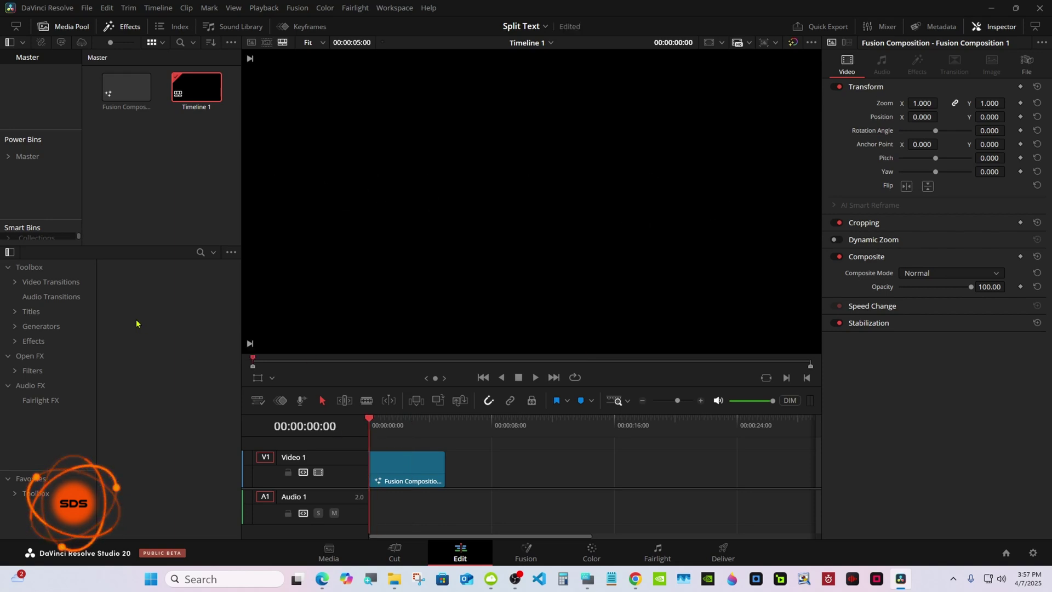
pyautogui.click(55, 313)
pyautogui.scroll(-10, 88, 383)
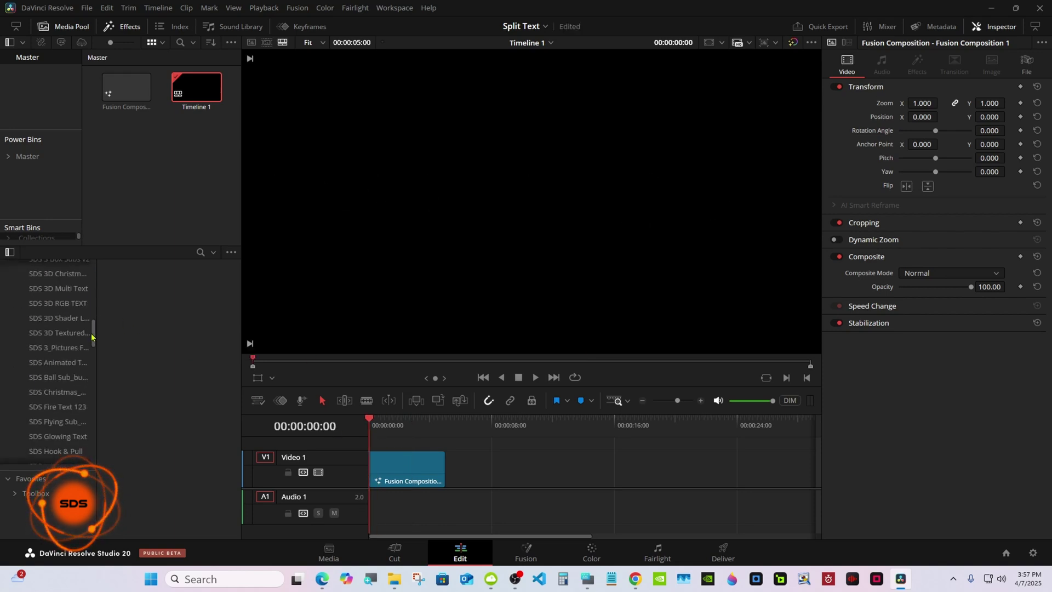
pyautogui.scroll(-3, 87, 419)
pyautogui.click(55, 331)
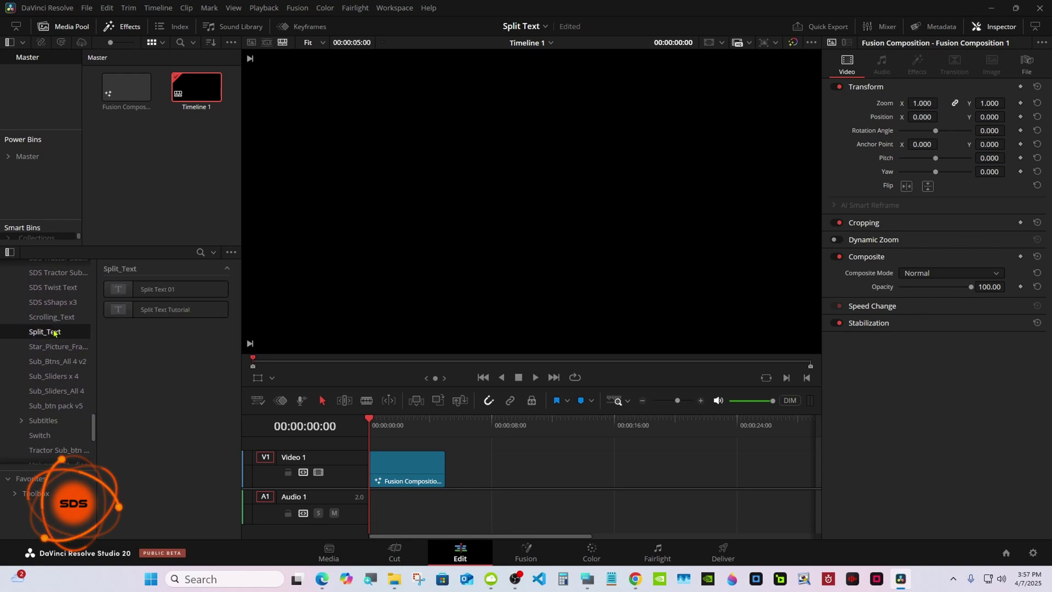
pyautogui.moveTo(139, 308); pyautogui.dragTo(483, 469)
pyautogui.click(471, 425)
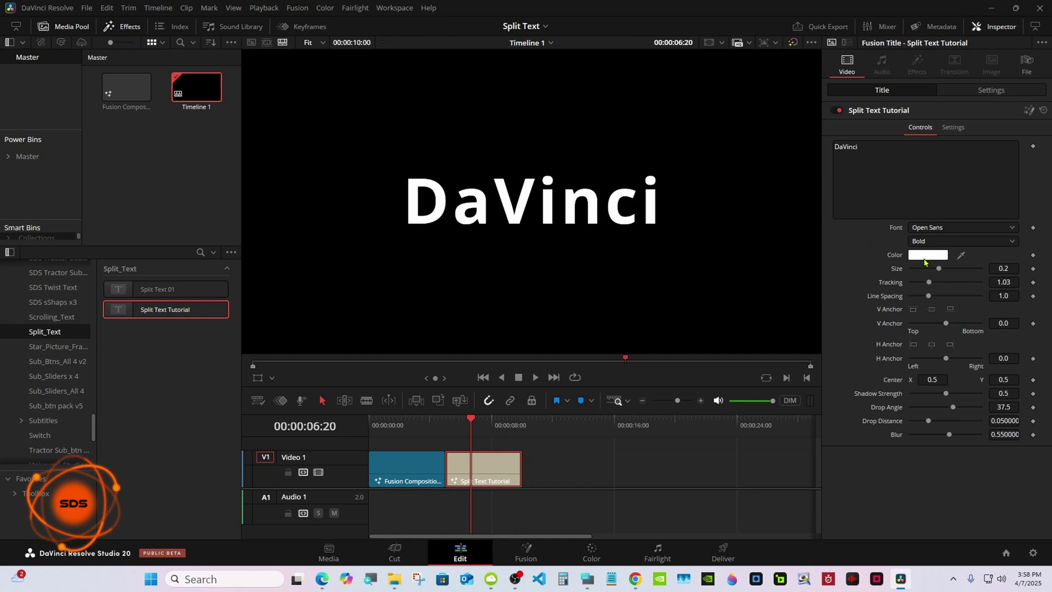
# Step: Set the Split Text Tutorial title's text color to light blue #55aaff and view a frame within the clip
pyautogui.click(925, 256)
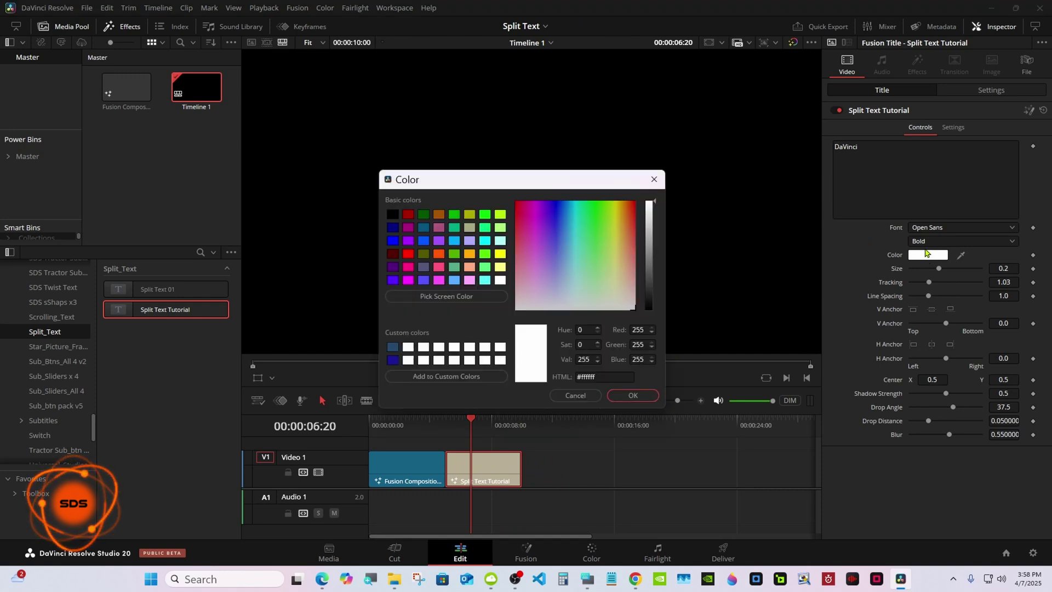
pyautogui.click(453, 280)
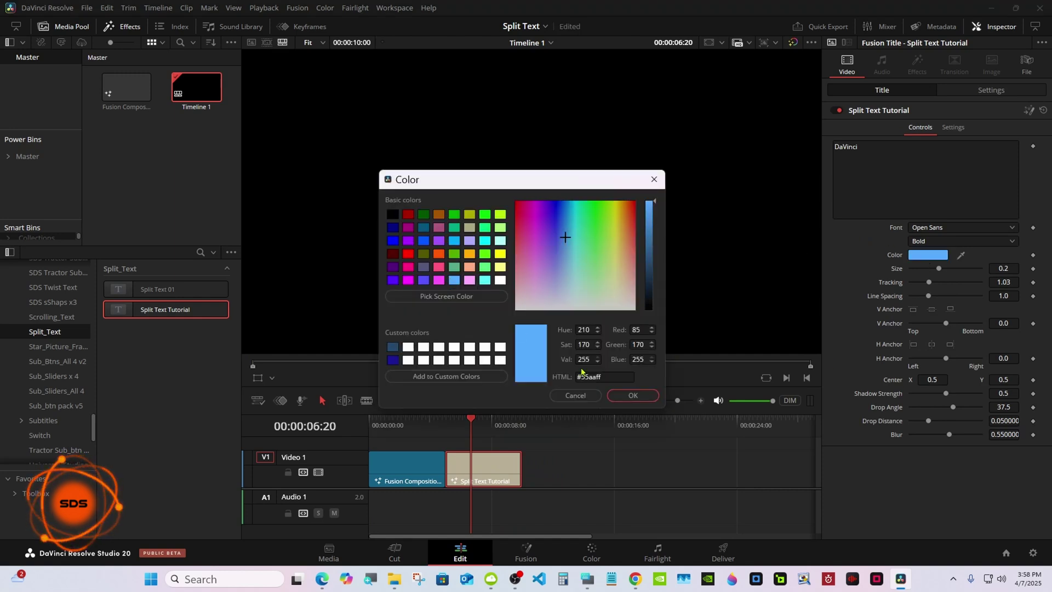
pyautogui.click(626, 396)
pyautogui.moveTo(485, 424)
pyautogui.mouseDown()
pyautogui.moveTo(446, 424)
pyautogui.moveTo(465, 424)
pyautogui.mouseUp()
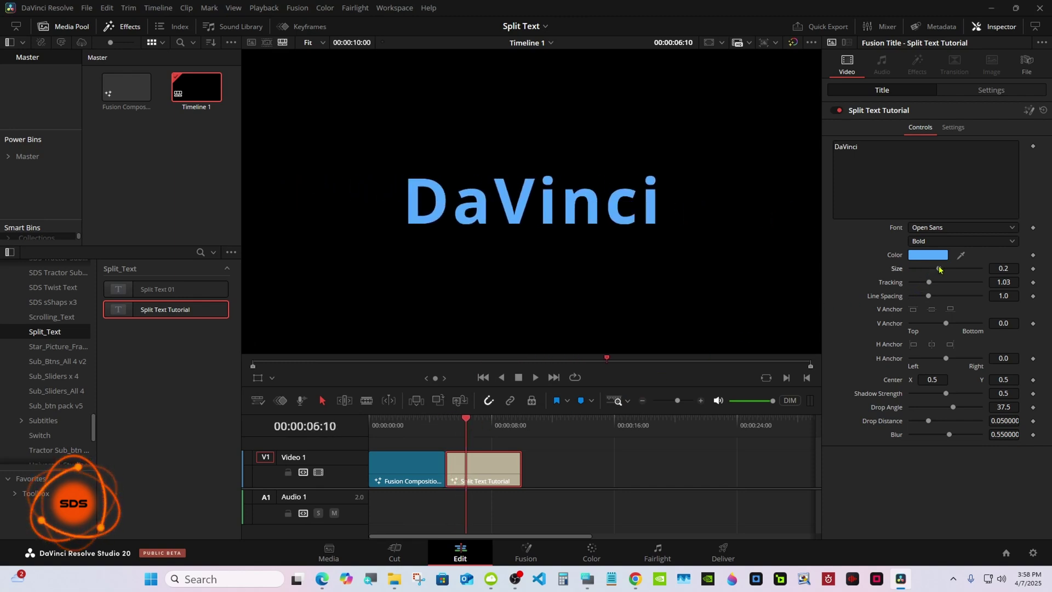
# Step: Try different text sizes on the title, down to 0.0827, and reset Size to its default
pyautogui.moveTo(939, 269); pyautogui.dragTo(948, 269)
pyautogui.moveTo(580, 361); pyautogui.dragTo(606, 361)
pyautogui.moveTo(948, 268); pyautogui.dragTo(921, 269)
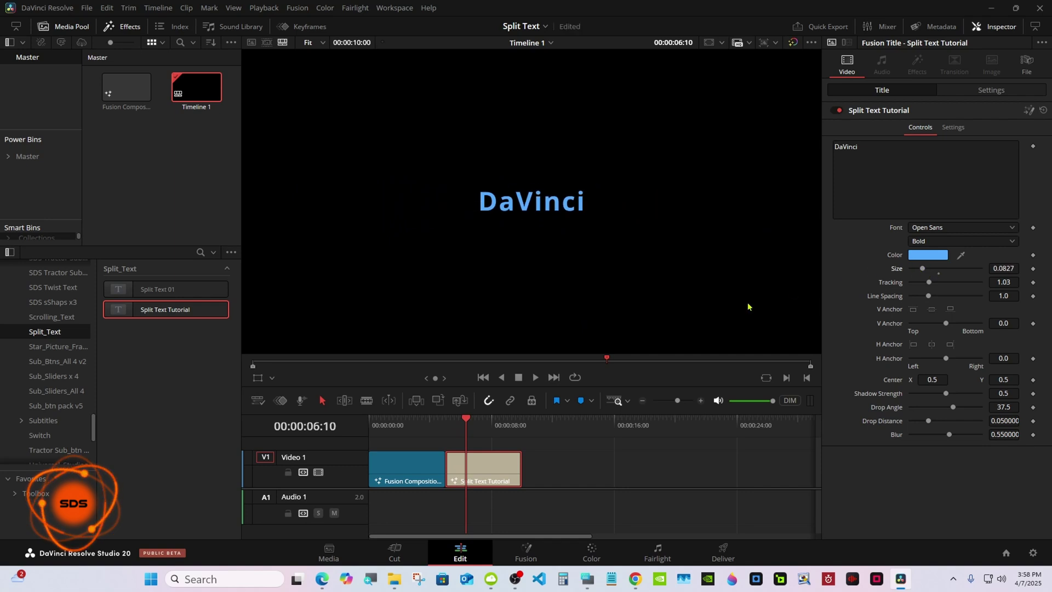
pyautogui.moveTo(465, 424)
pyautogui.mouseDown()
pyautogui.moveTo(449, 424)
pyautogui.moveTo(463, 425)
pyautogui.mouseUp()
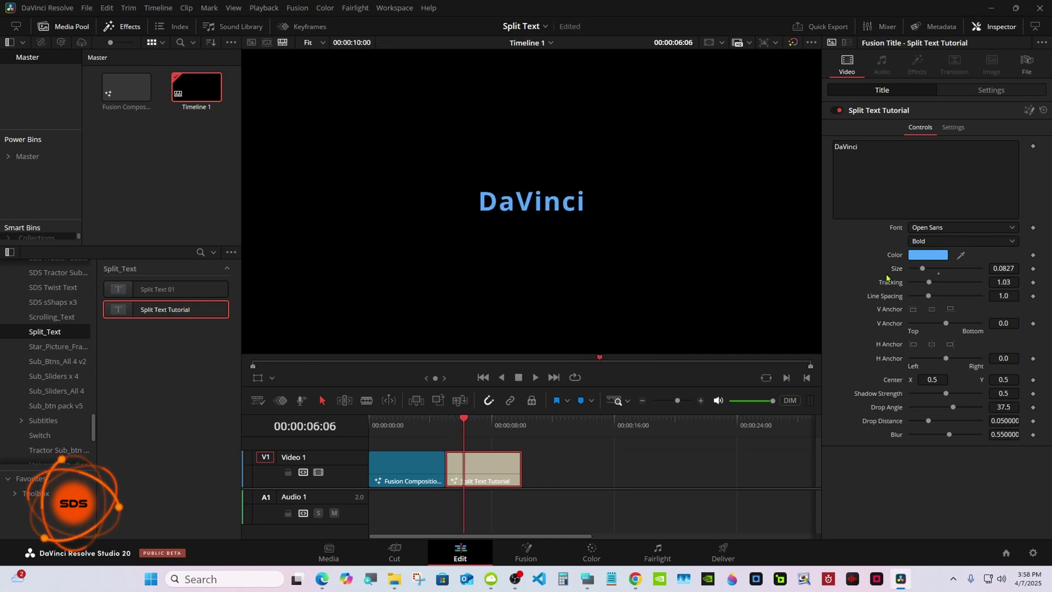
pyautogui.click(938, 274)
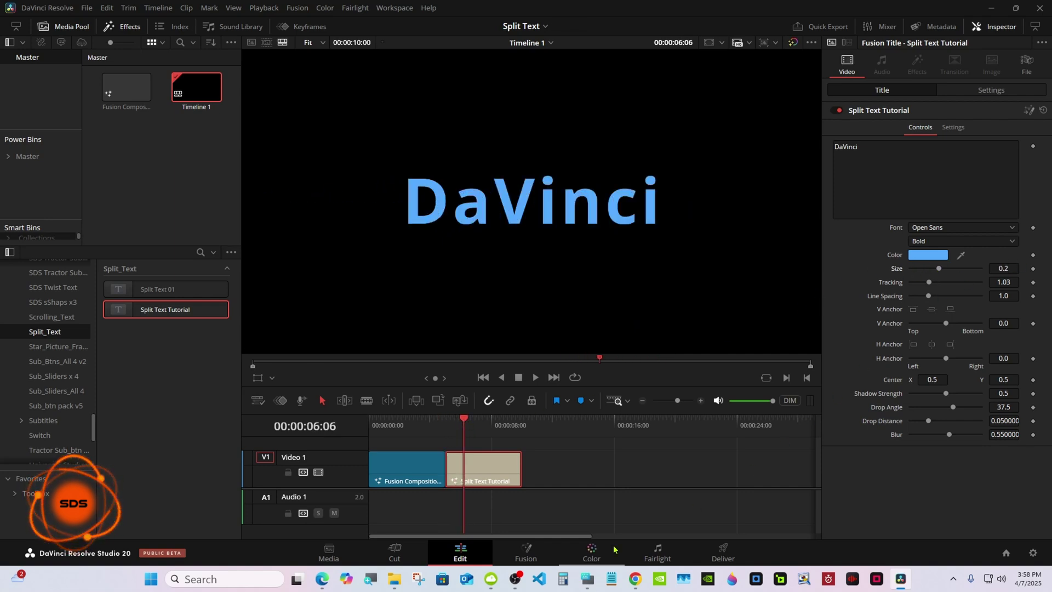
# Step: Replace the title's text with Resolve using the On-Screen Keyboard, and put the keyboard away
pyautogui.press('ctrl+super+o')
pyautogui.moveTo(804, 280); pyautogui.dragTo(648, 410)
pyautogui.click(880, 168)
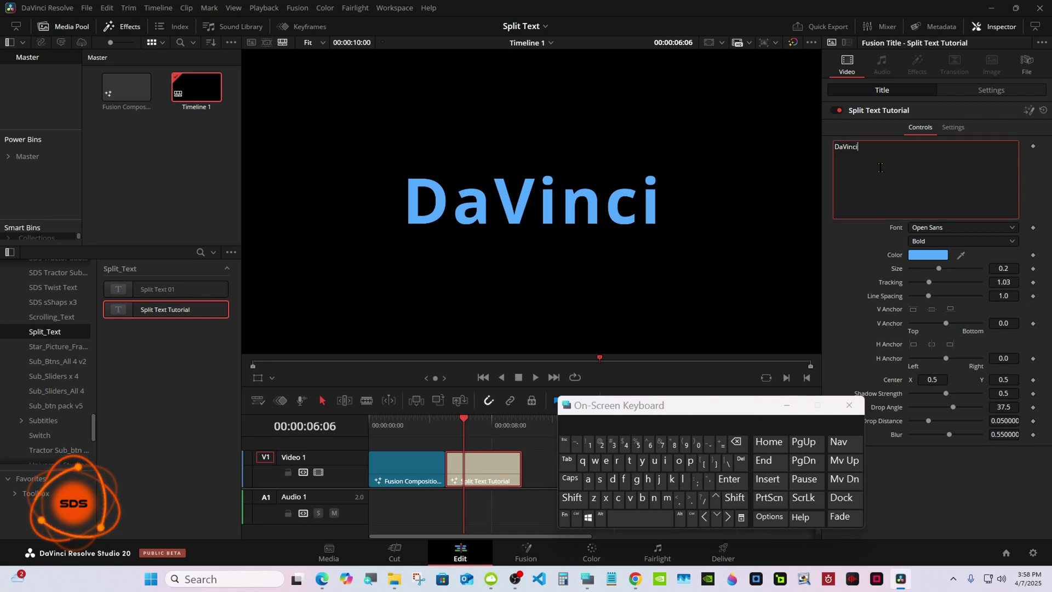
pyautogui.click(736, 441)
pyautogui.click(571, 497)
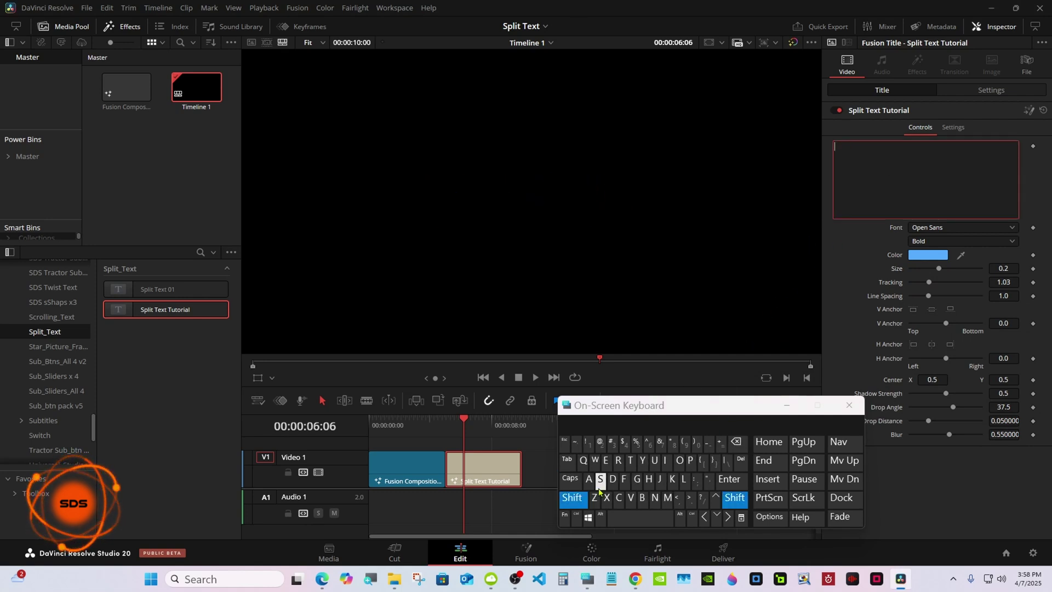
pyautogui.click(617, 461)
pyautogui.click(606, 461)
pyautogui.click(600, 480)
pyautogui.click(681, 466)
pyautogui.click(612, 421)
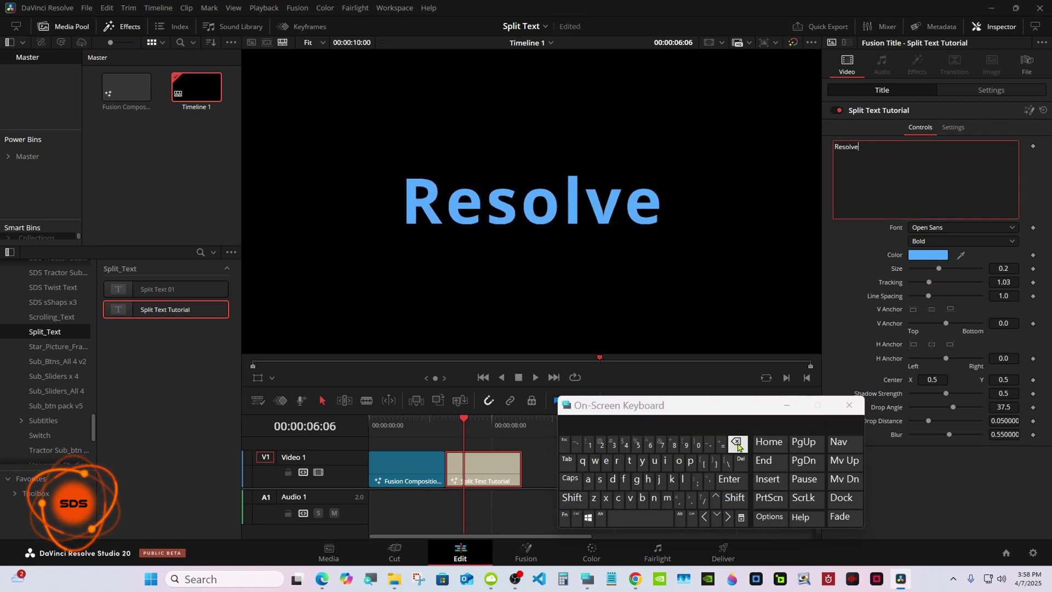
pyautogui.click(786, 405)
# Step: Try lowering the title to a Center Y of 0.183 and play the clip from its start
pyautogui.press('space')
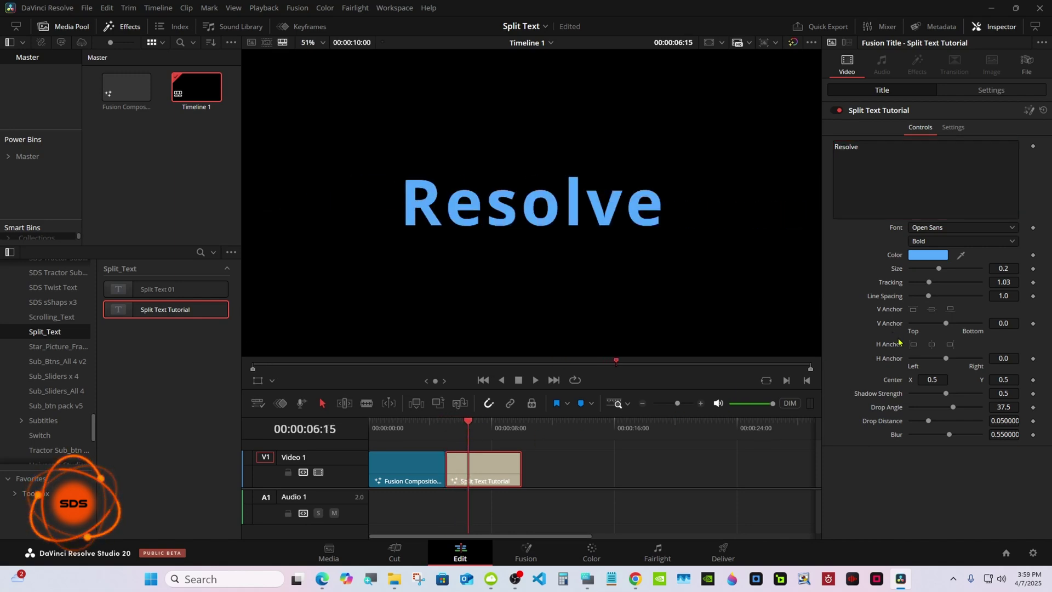
pyautogui.moveTo(988, 382); pyautogui.dragTo(1005, 375)
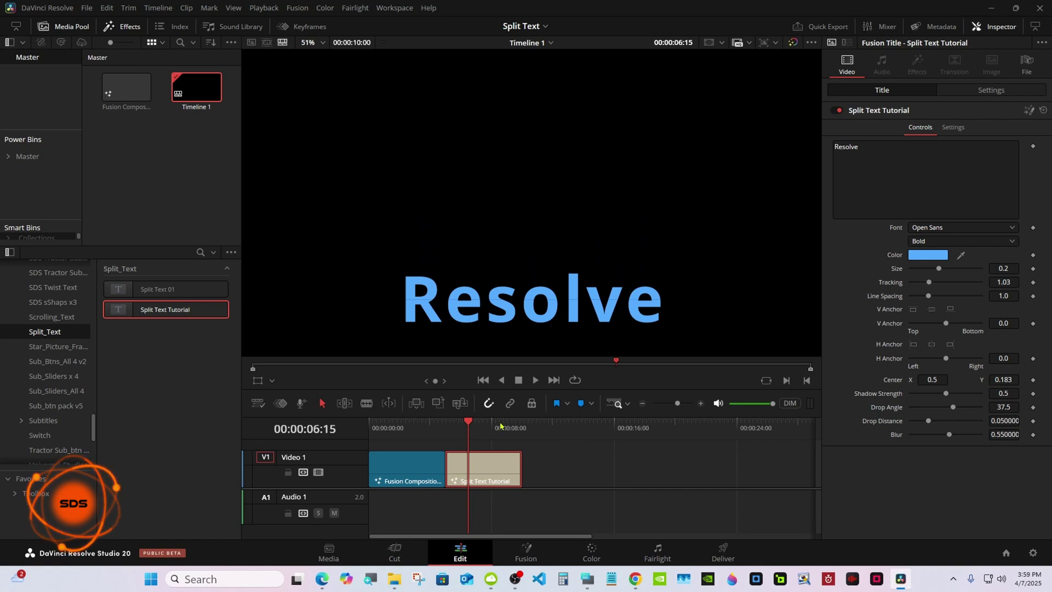
pyautogui.press('Up')
pyautogui.click(535, 383)
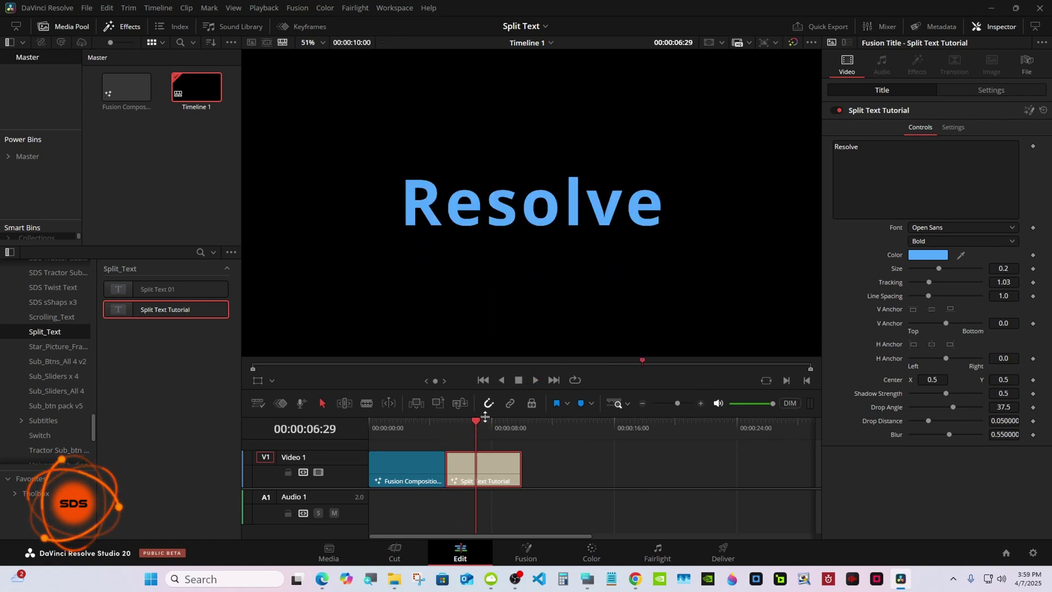
# Step: Move the title and the Fusion composition up one video track and place a Solid Color generator beneath both on Video 1
pyautogui.moveTo(485, 463); pyautogui.dragTo(485, 413)
pyautogui.moveTo(383, 445); pyautogui.dragTo(382, 426)
pyautogui.moveTo(93, 422); pyautogui.dragTo(91, 263)
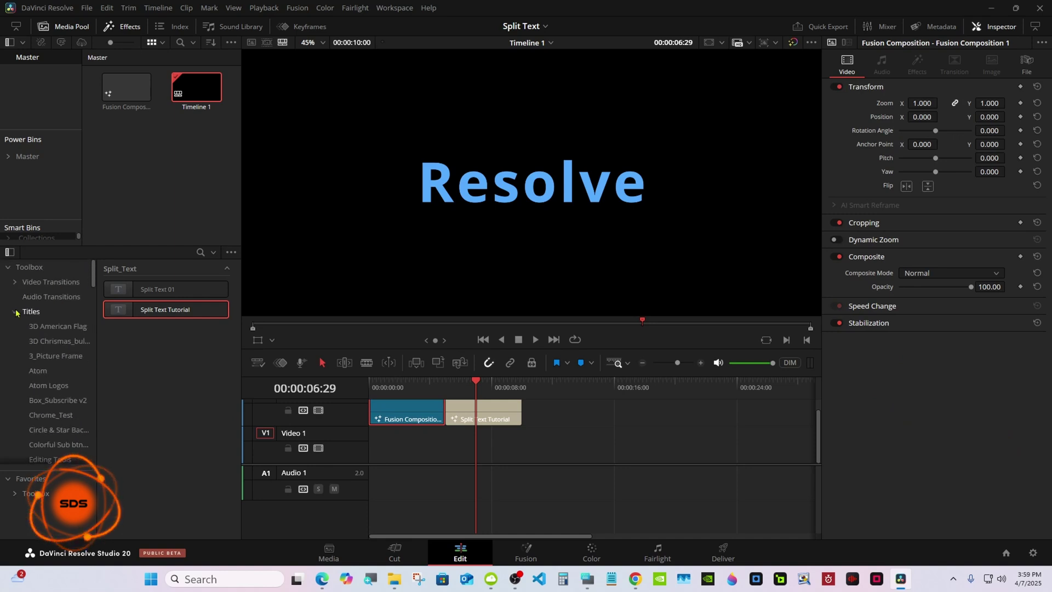
pyautogui.click(16, 312)
pyautogui.click(36, 327)
pyautogui.moveTo(106, 472); pyautogui.dragTo(520, 444)
# Step: Set the Solid Color generator to the dark blue custom color #254b70
pyautogui.click(908, 127)
pyautogui.click(380, 349)
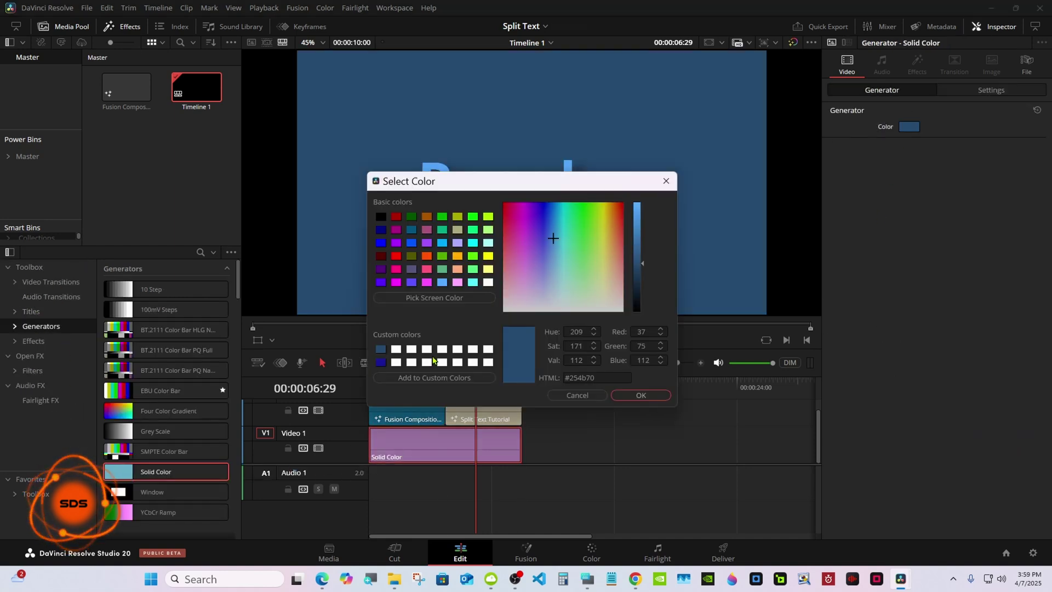
pyautogui.click(615, 395)
# Step: Set the title's text color to magenta #ff55ff and try out its Shadow Strength
pyautogui.click(927, 255)
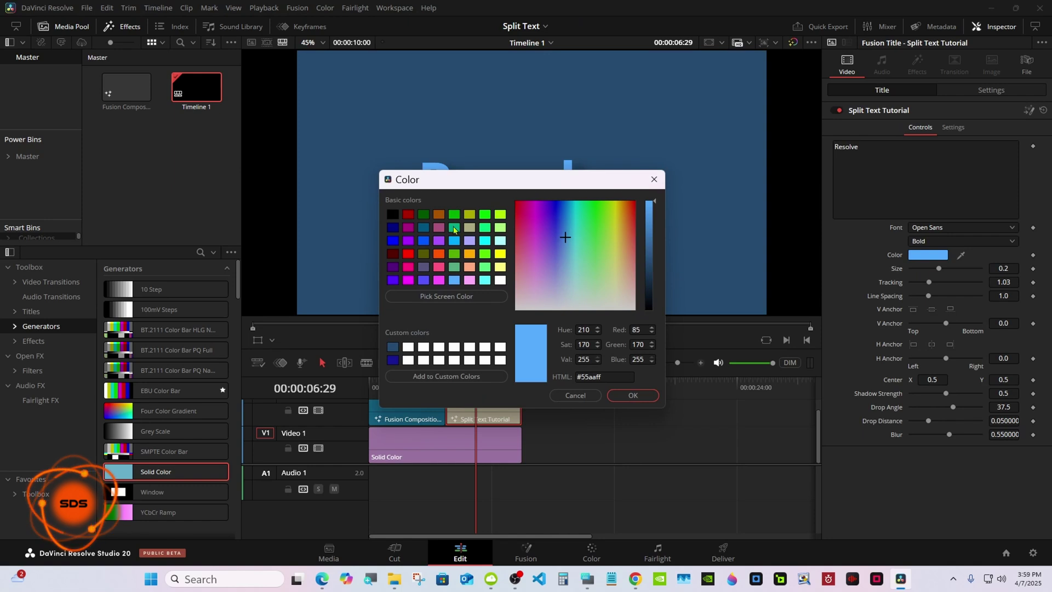
pyautogui.click(439, 280)
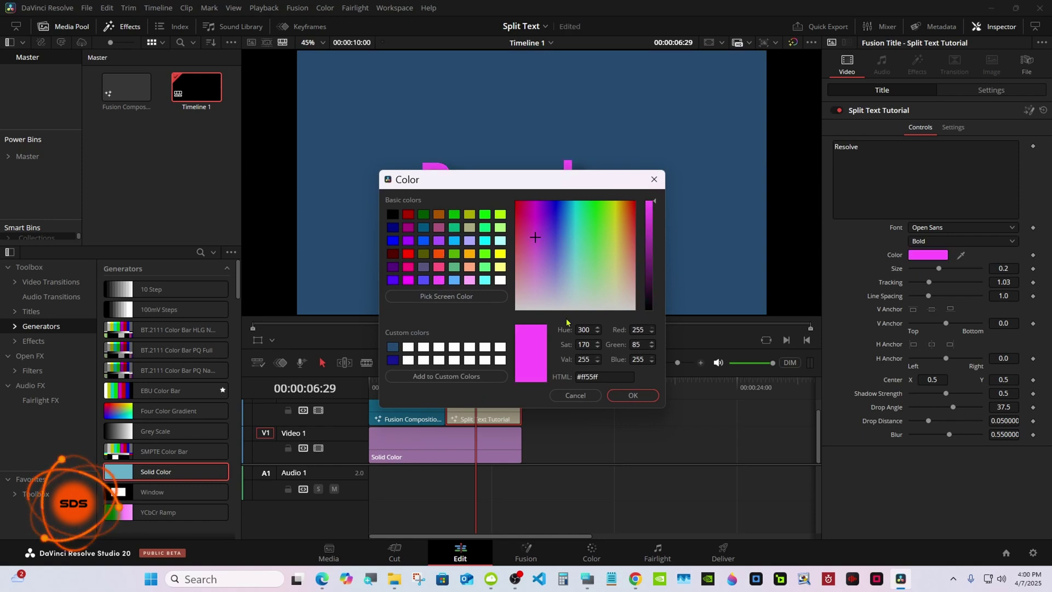
pyautogui.click(633, 395)
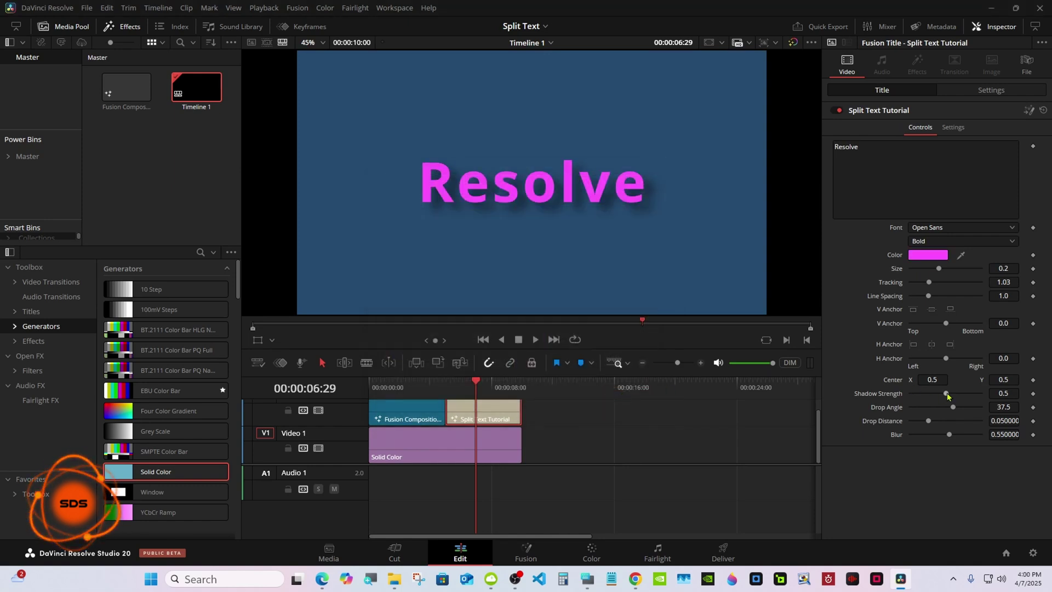
pyautogui.moveTo(947, 393)
pyautogui.mouseDown()
pyautogui.moveTo(911, 394)
pyautogui.moveTo(946, 395)
pyautogui.mouseUp()
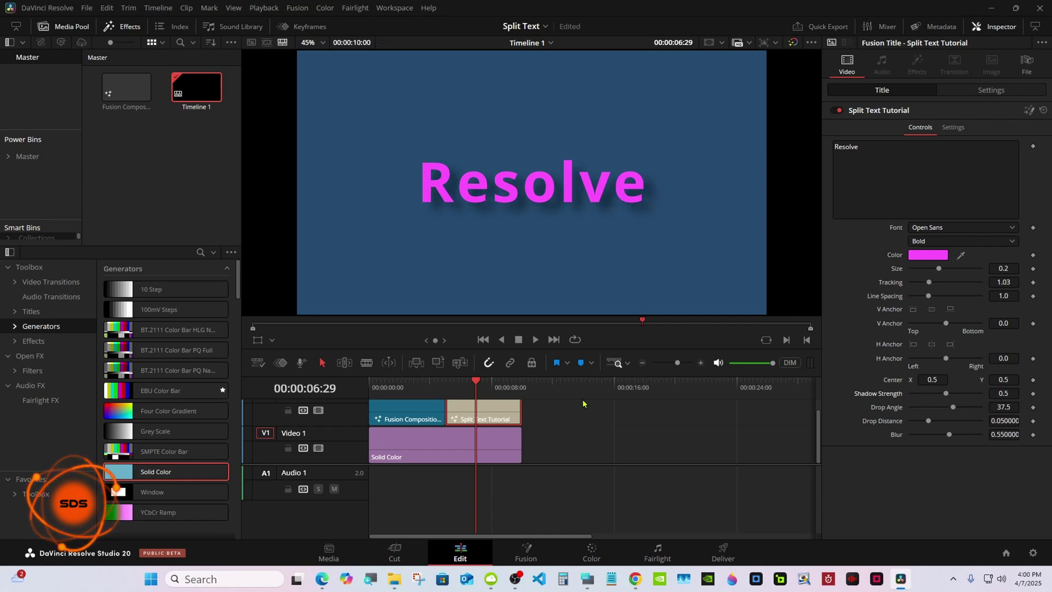
# Step: Enlarge the viewer and play the timeline from the beginning with looping turned on
pyautogui.press('Home')
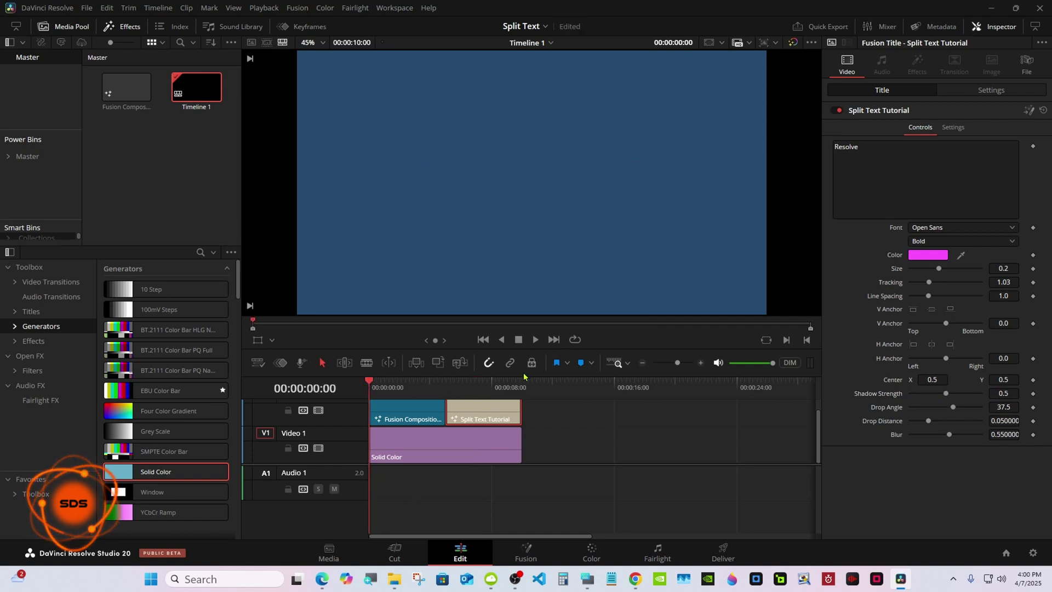
pyautogui.moveTo(522, 376); pyautogui.dragTo(522, 433)
pyautogui.click(525, 468)
pyautogui.click(575, 396)
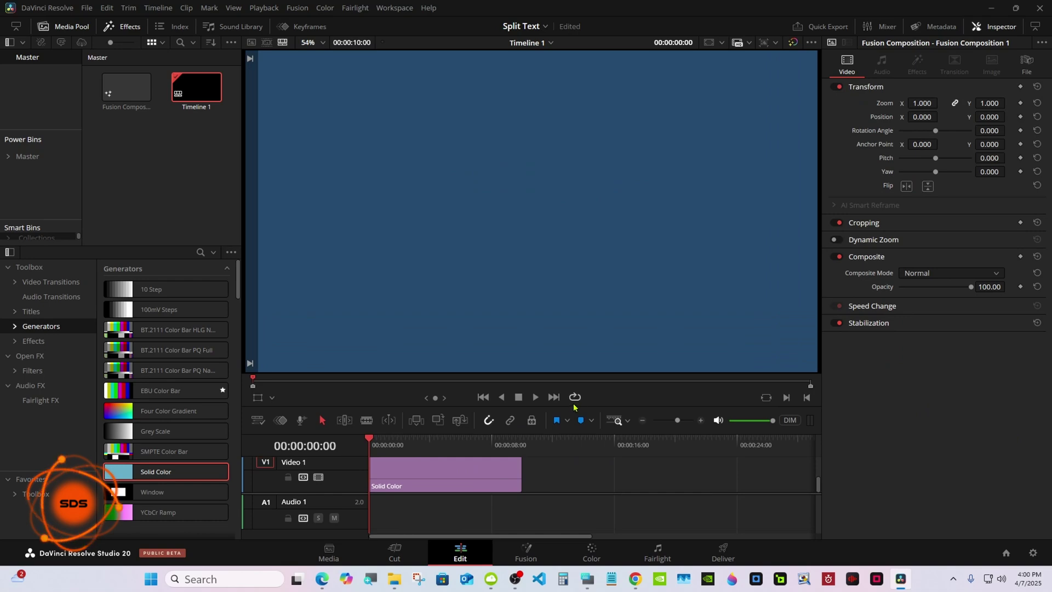
pyautogui.click(535, 398)
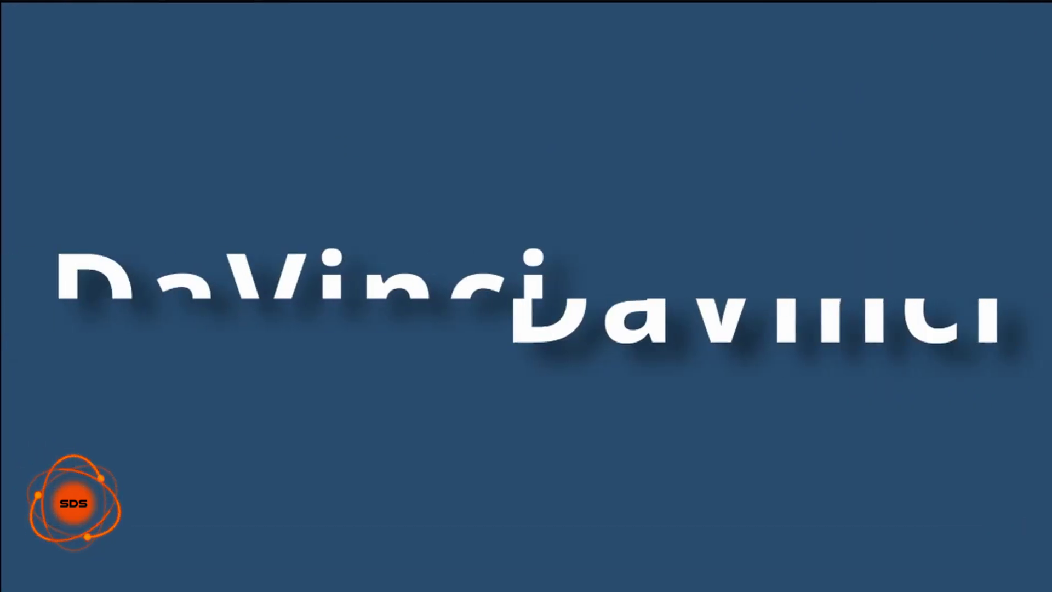